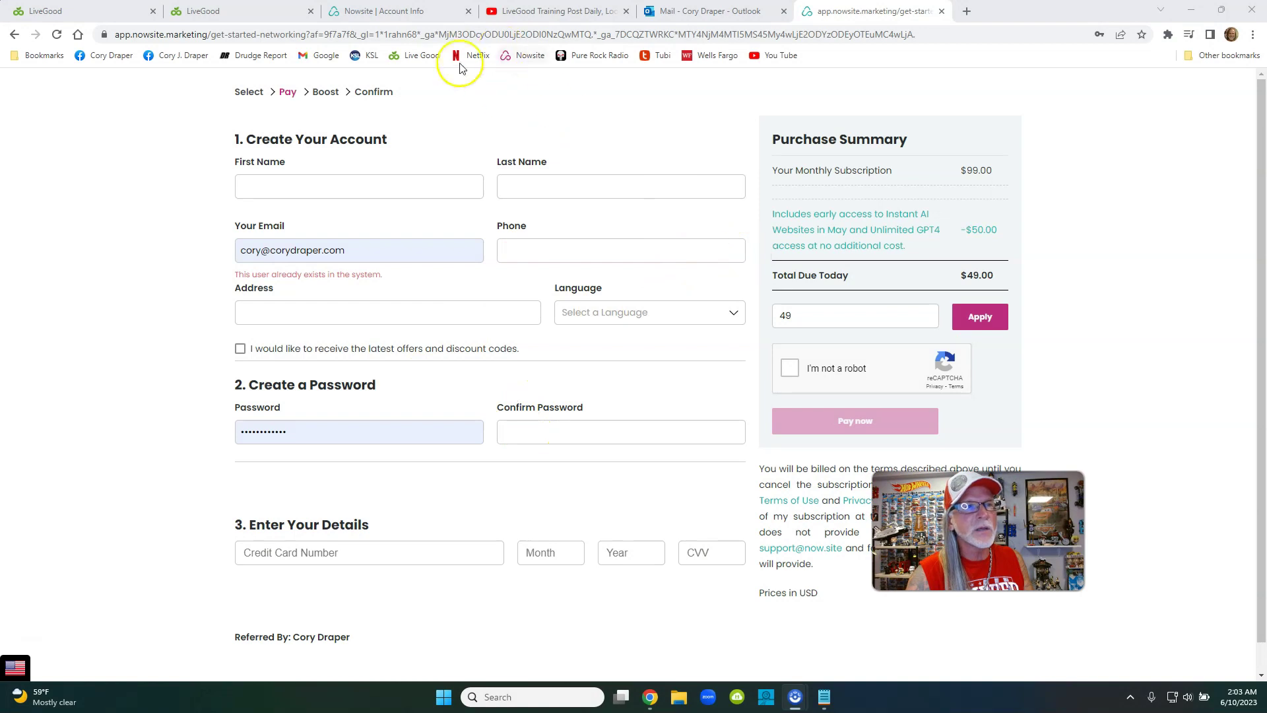
Open the Nowsite site, log in with the saved credentials and hide the affiliate earnings figures on the dashboard
click(528, 56)
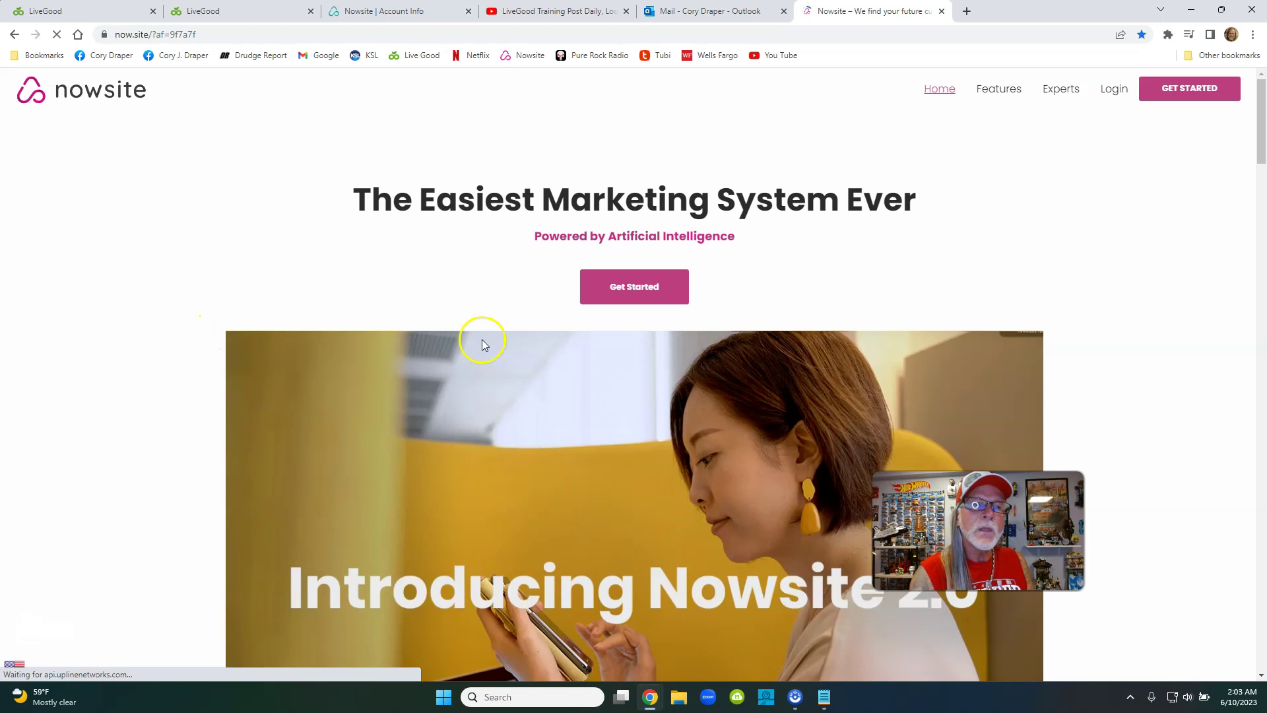
click(1111, 90)
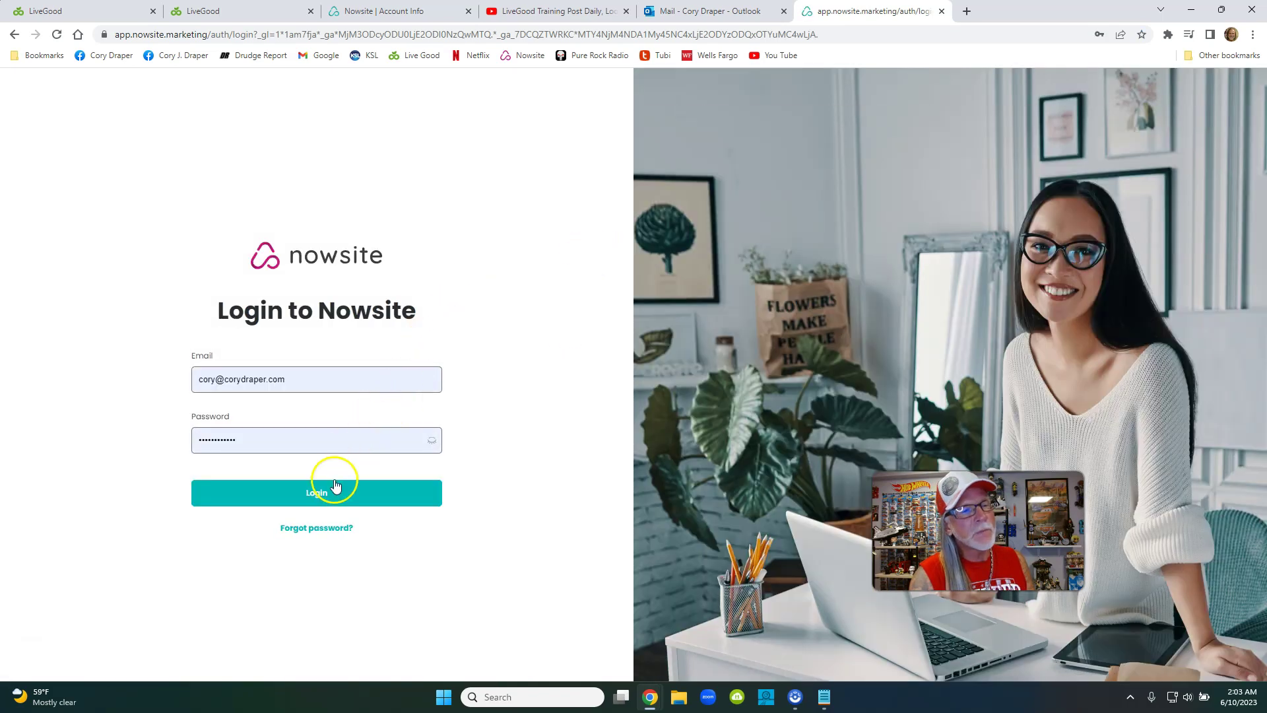
click(335, 490)
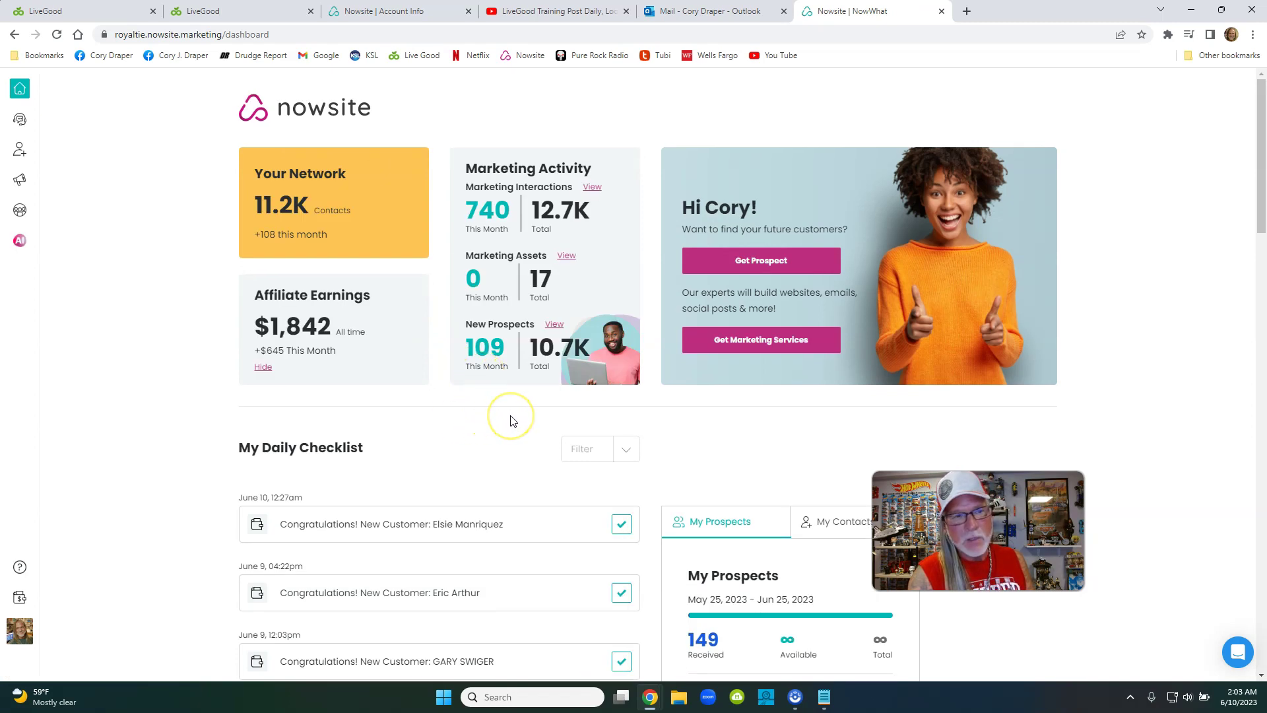
click(263, 367)
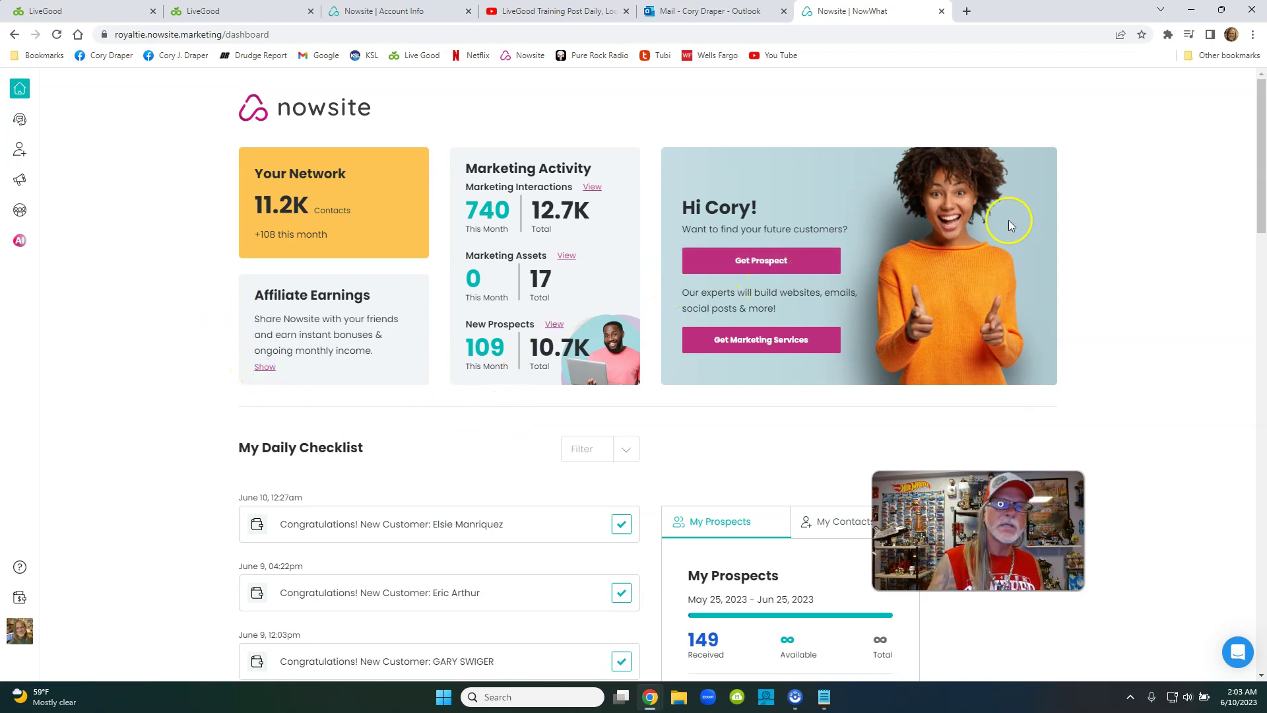
Open the prospect search criteria for editing from the dashboard's My Prospects section and review the targeting form
scroll(942, 262, down, 6)
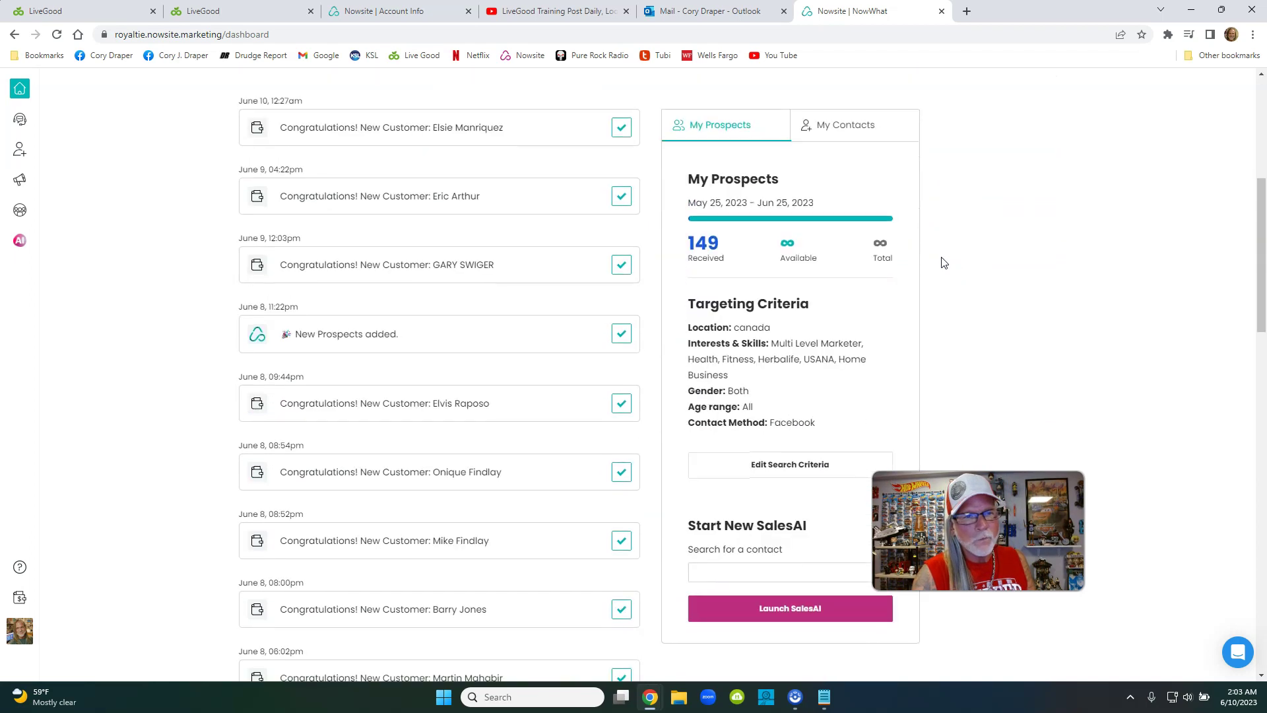
scroll(943, 262, down, 2)
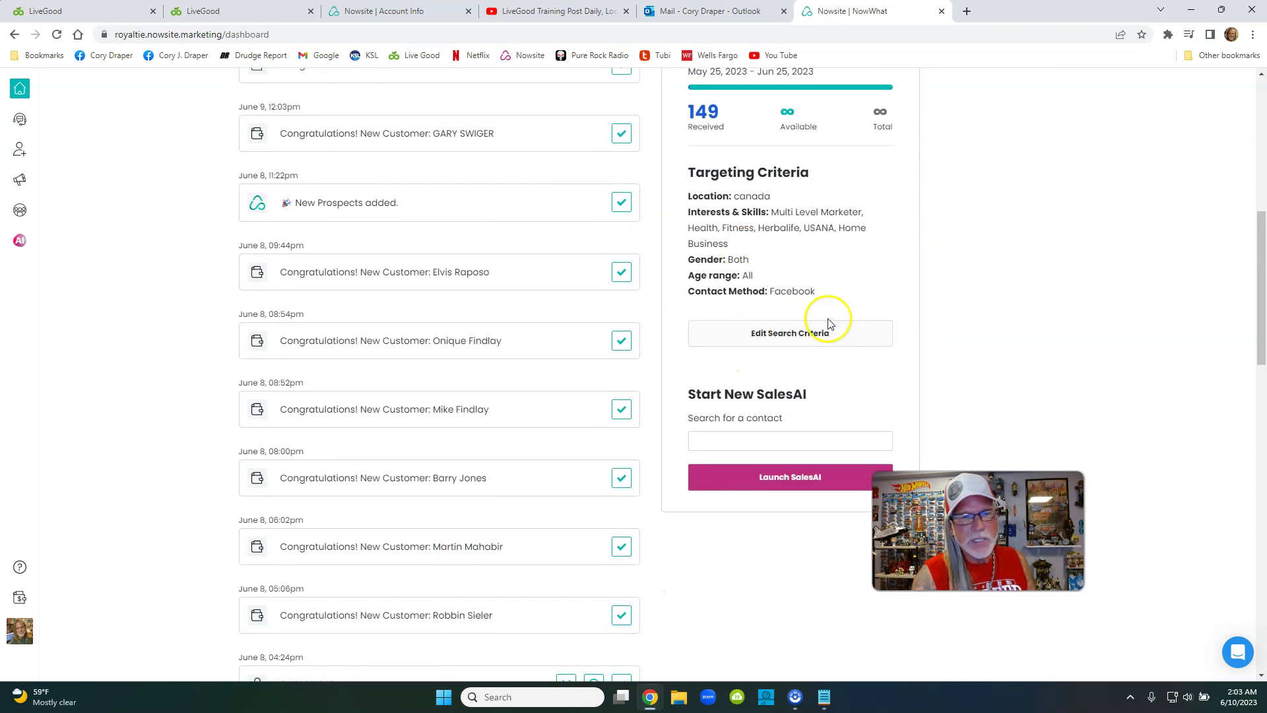
click(792, 335)
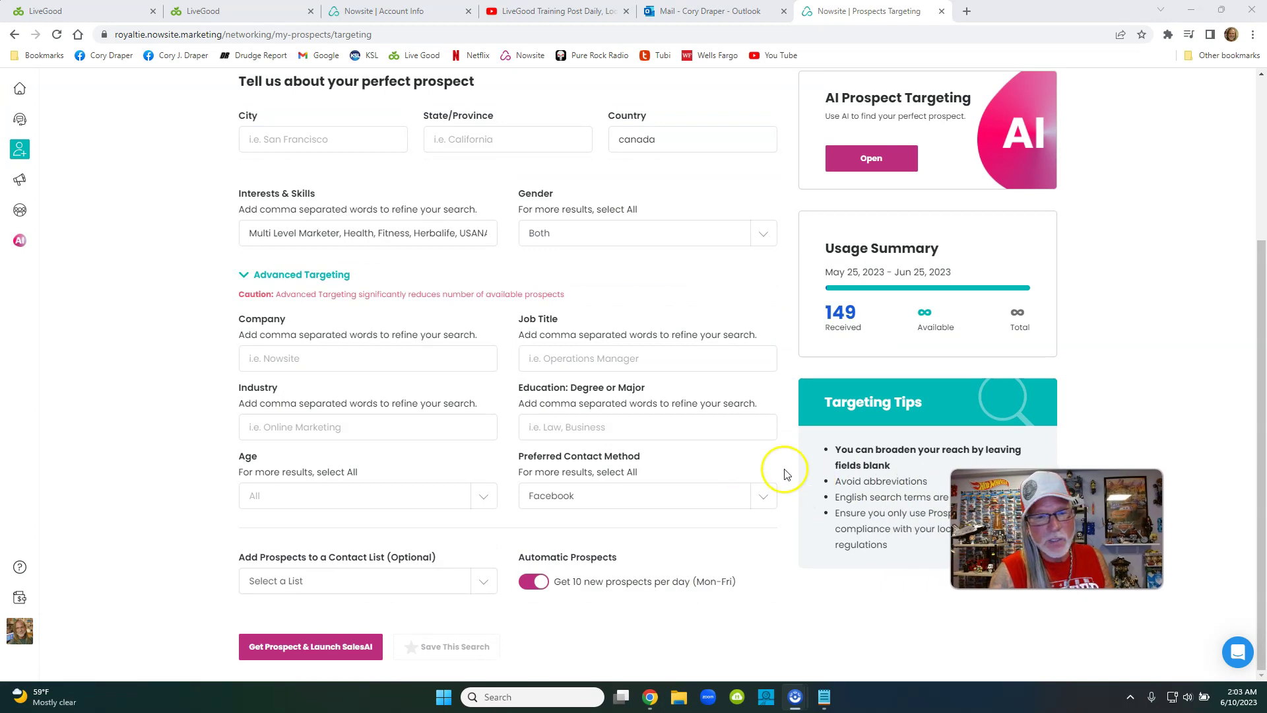
scroll(785, 462, up, 1)
scroll(803, 467, up, 1)
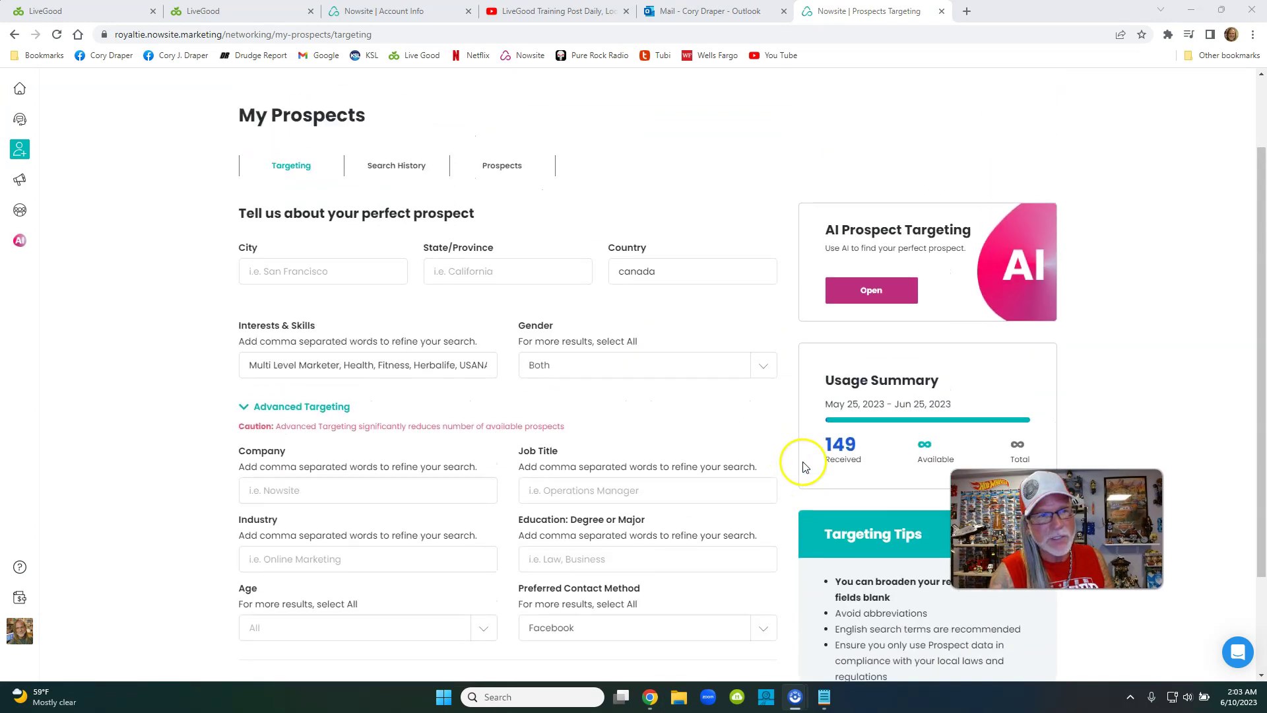
scroll(311, 212, up, 1)
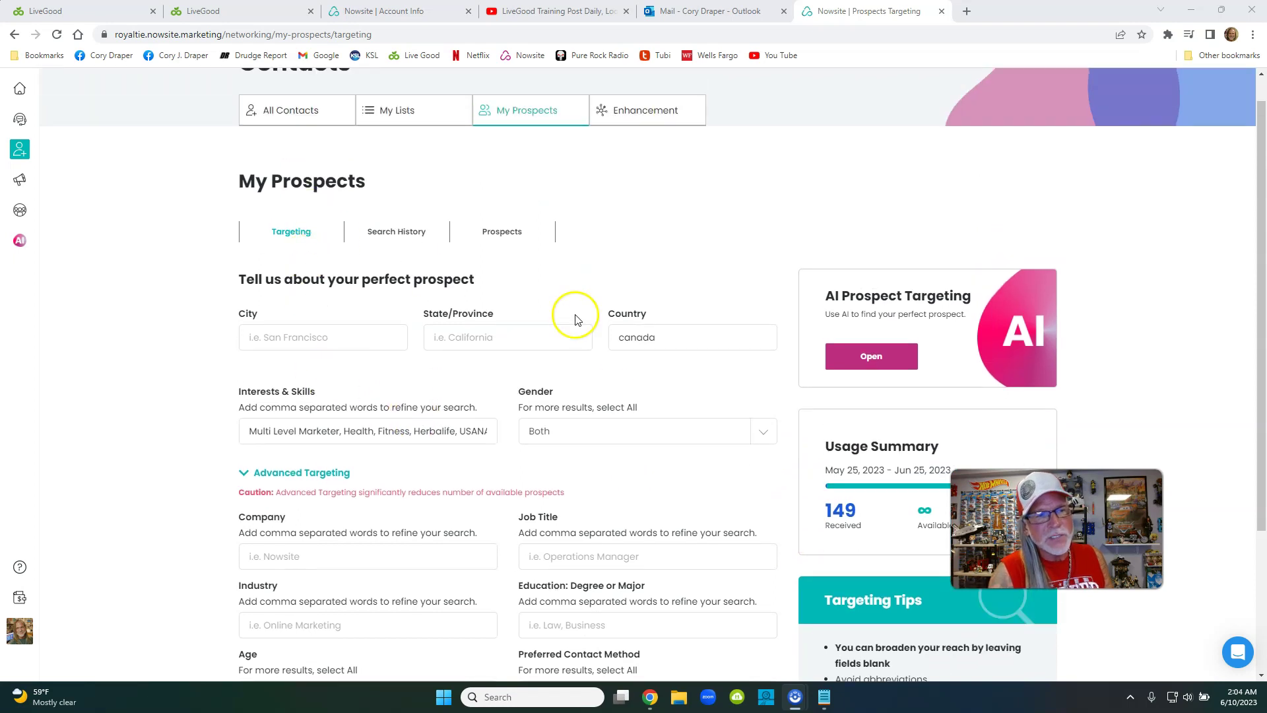
scroll(601, 426, down, 3)
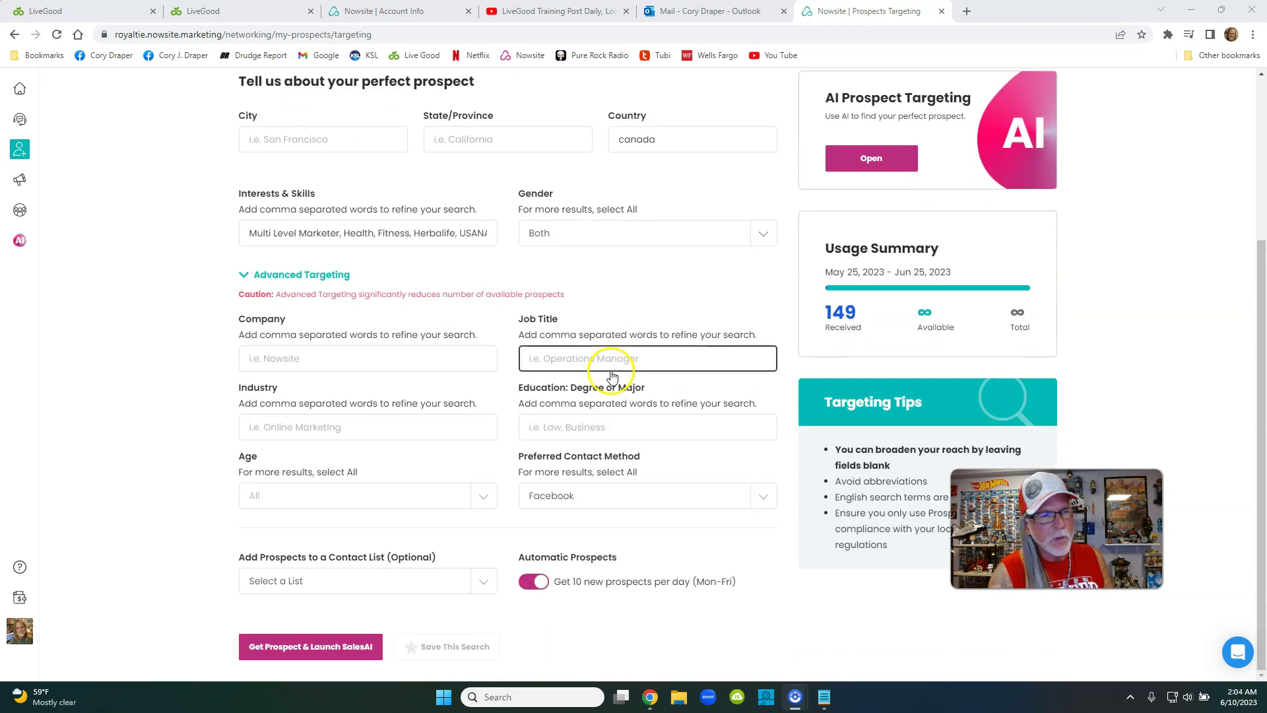
Examine the Advanced Targeting section of the prospect form, including the available preferred contact methods
click(278, 274)
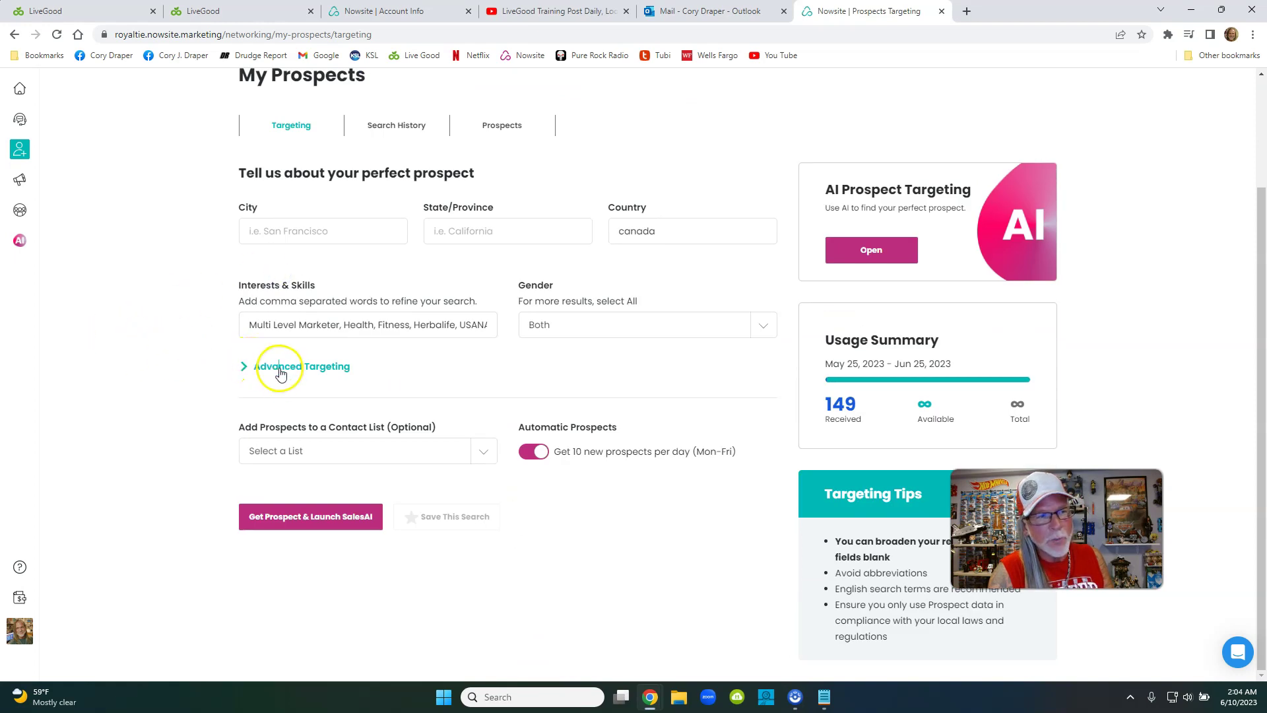
click(278, 367)
scroll(278, 367, down, 2)
click(280, 371)
click(121, 367)
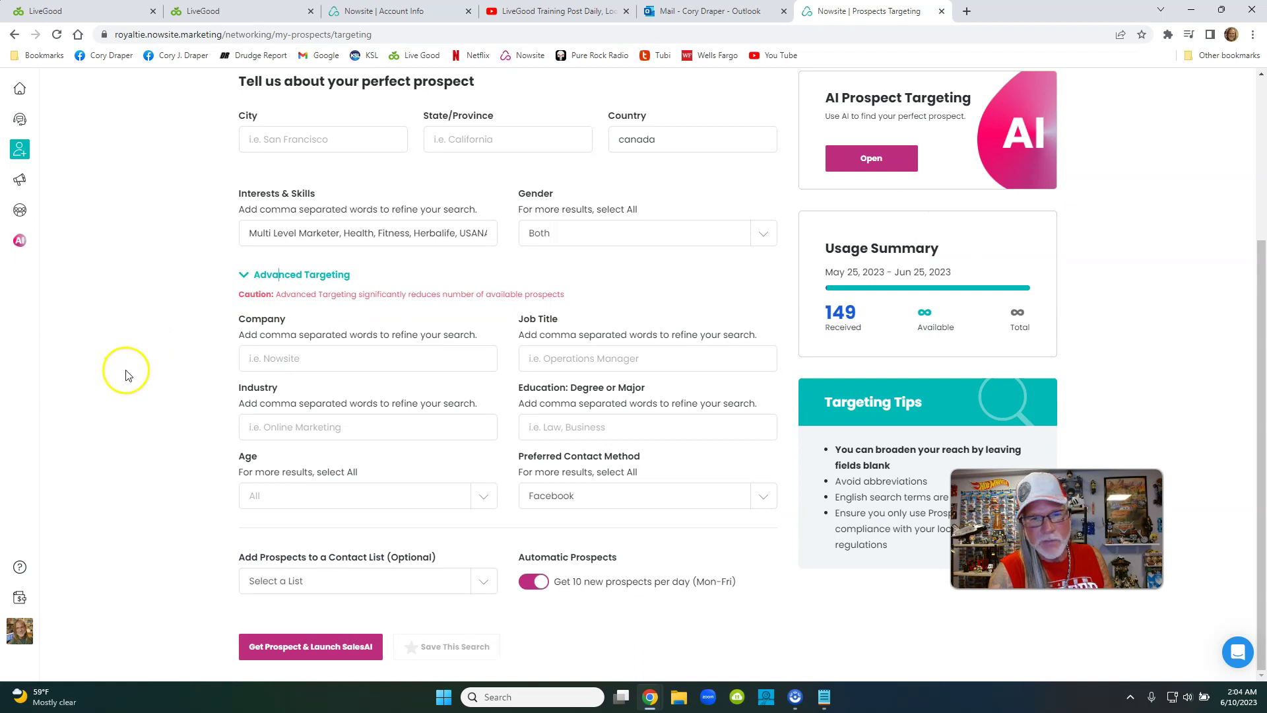
click(370, 653)
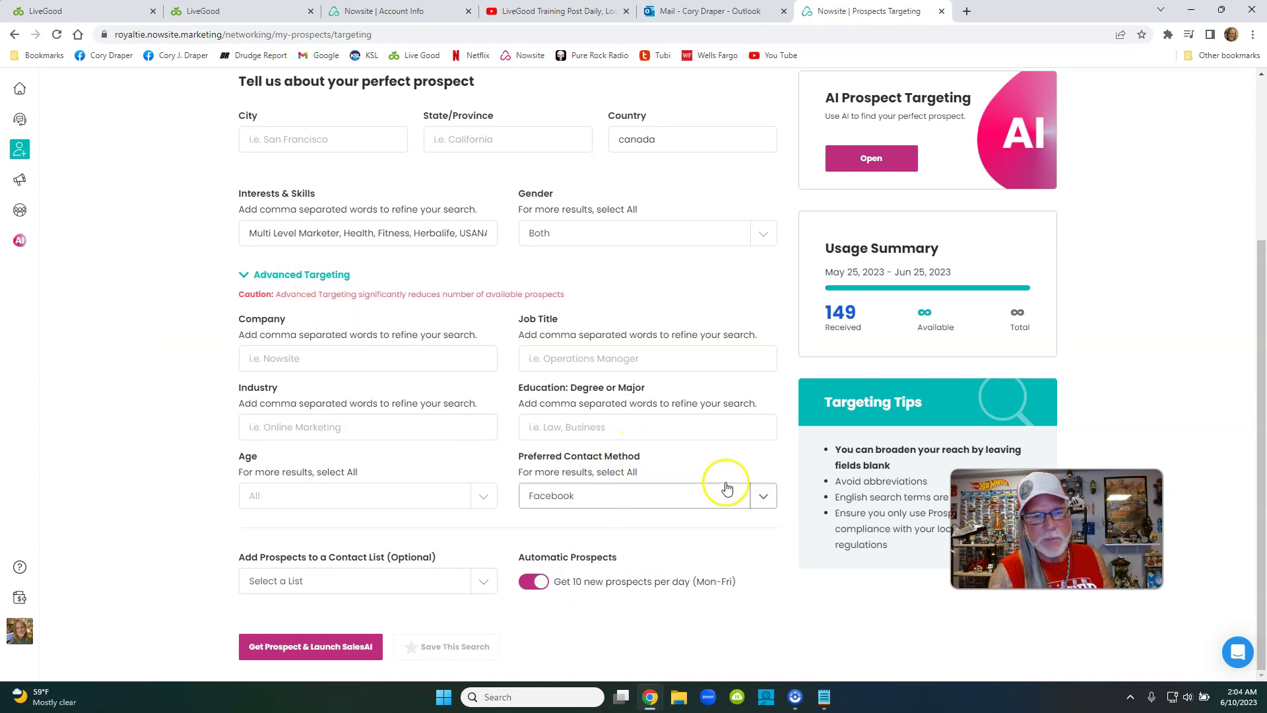
click(764, 497)
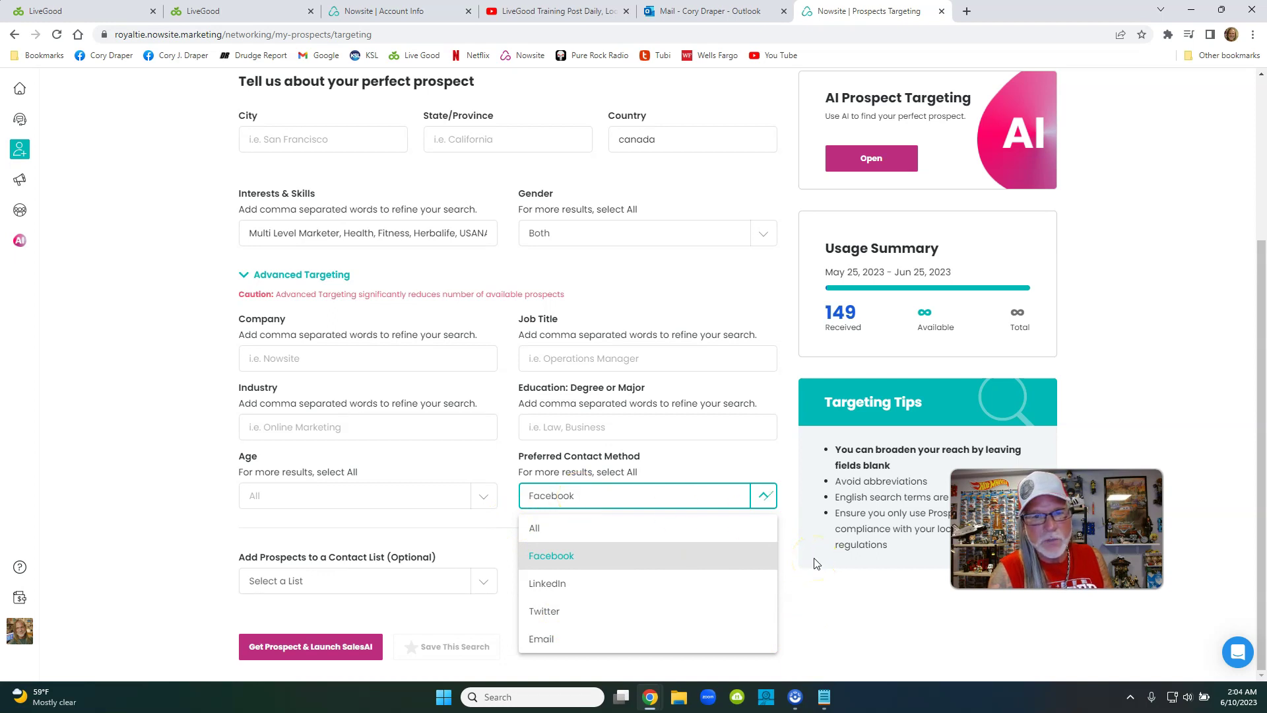
click(816, 603)
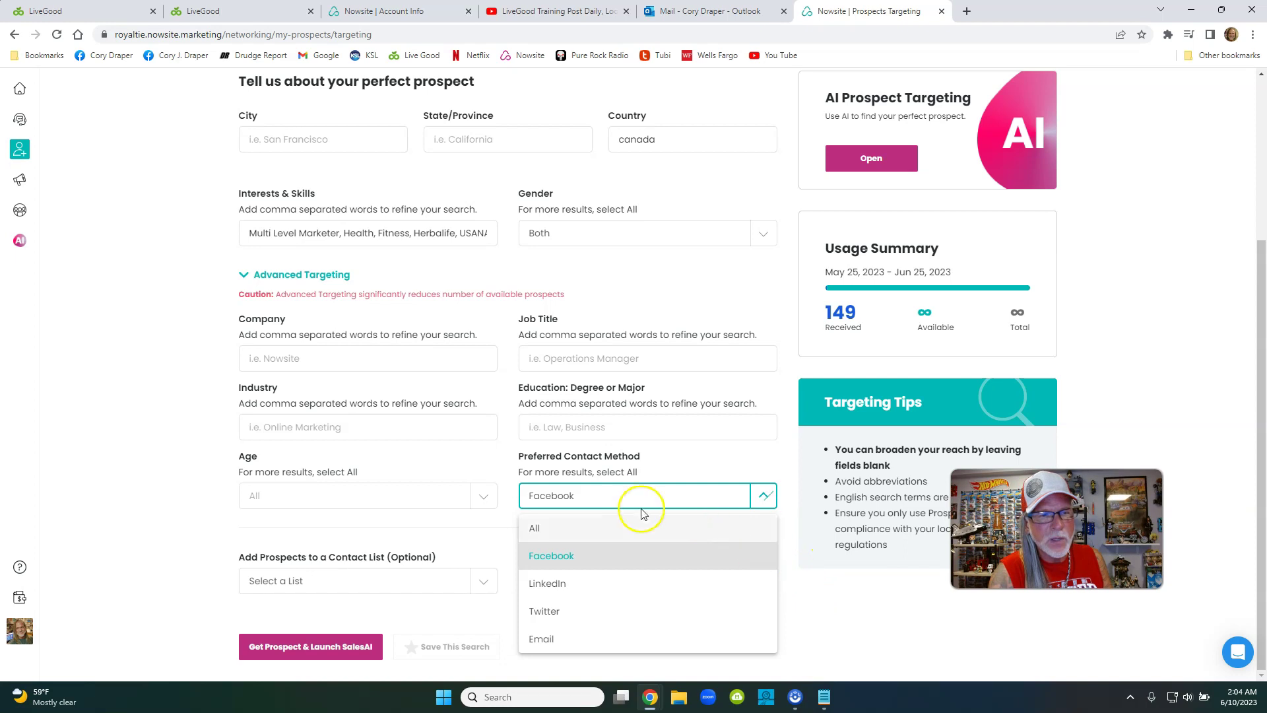
click(834, 586)
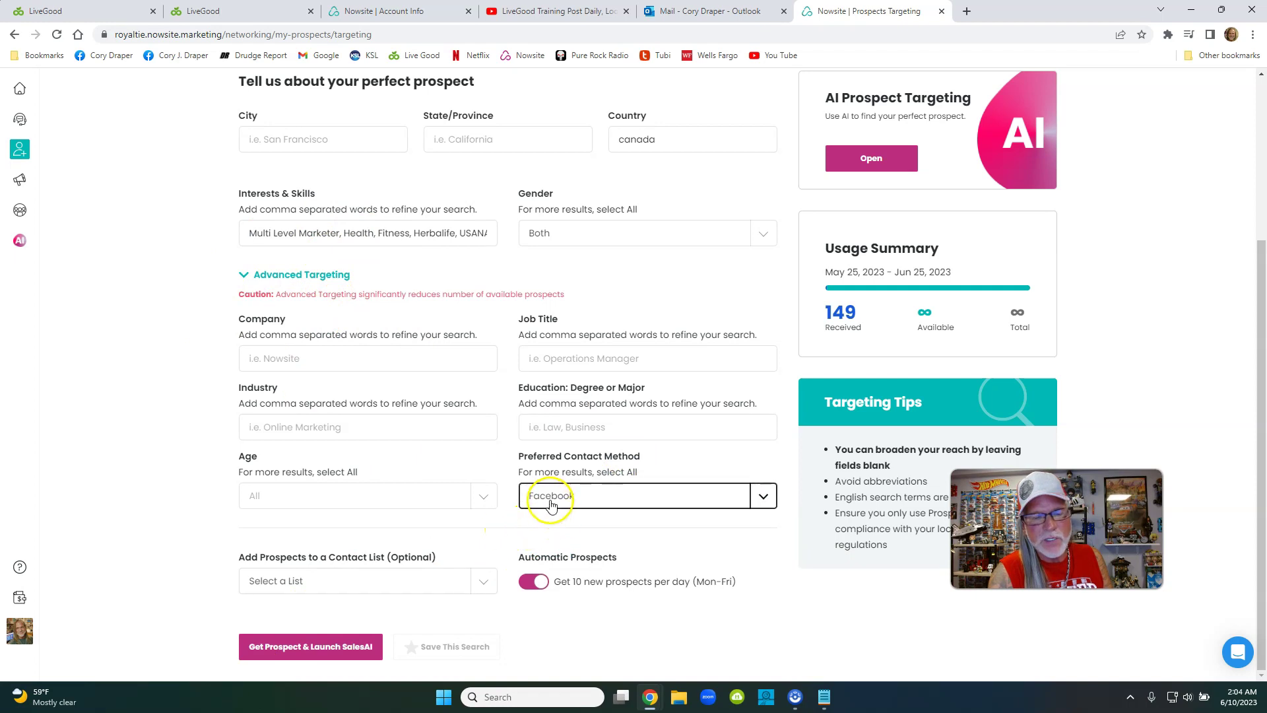
Examine the complete list of Interests & Skills keywords in the prospect targeting form
scroll(552, 462, up, 3)
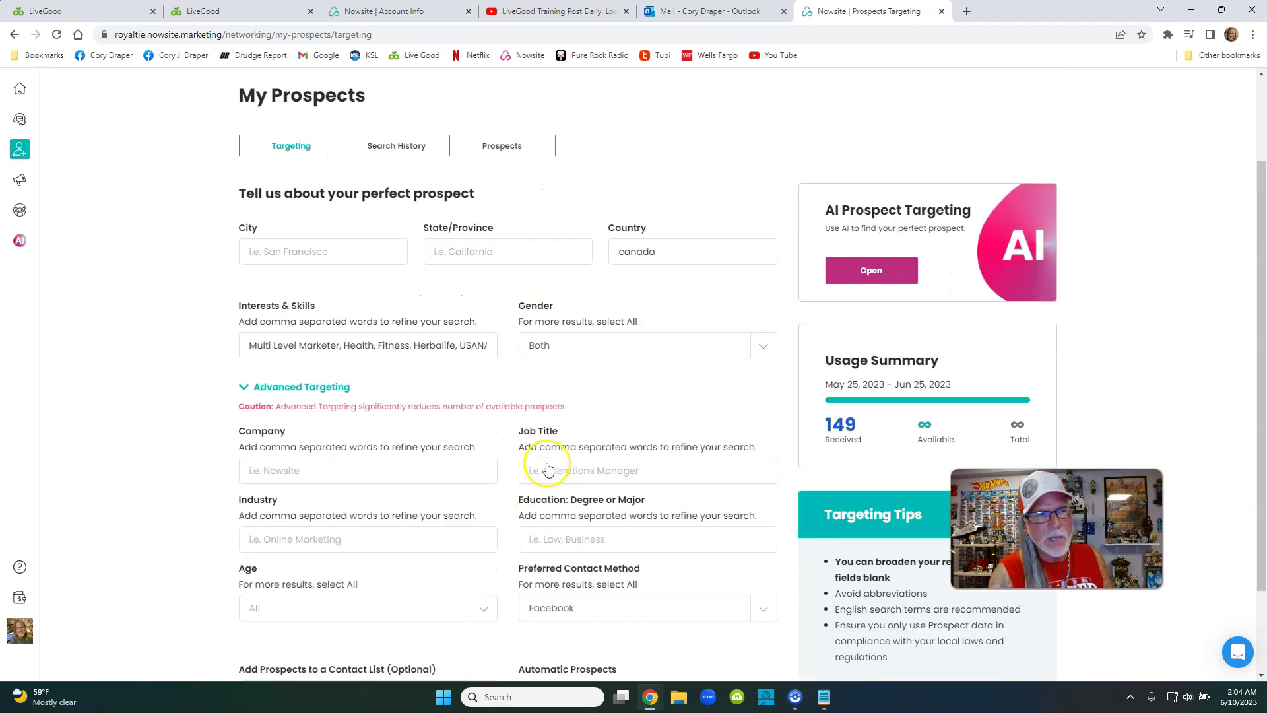
click(353, 428)
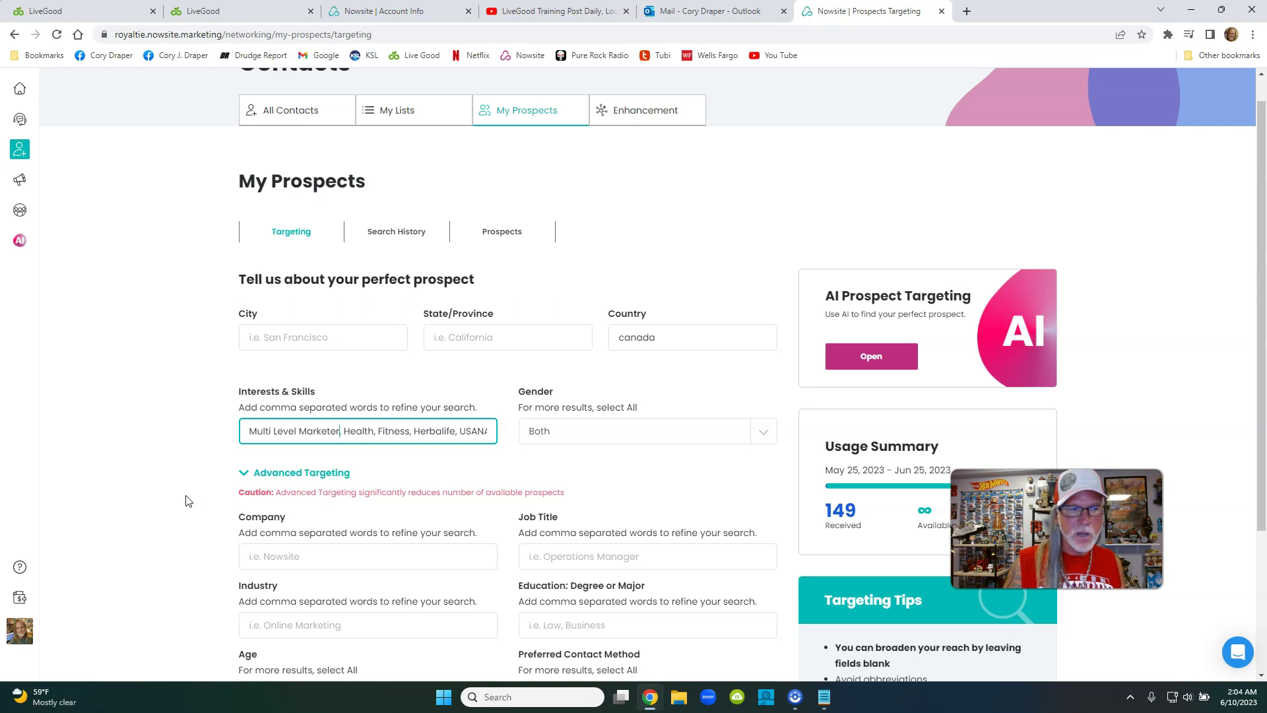
key(Right)
key(Right)
key(Right)
key(Right)
key(Right)
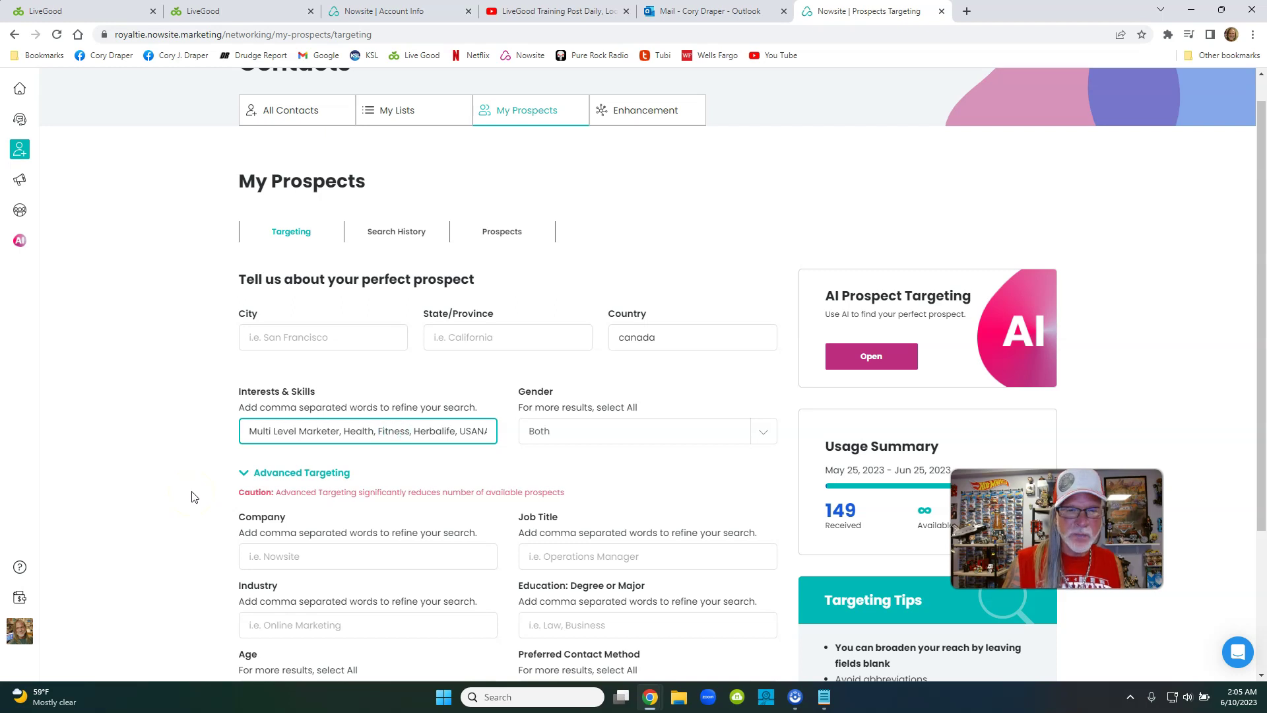
key(End)
text(, Home Business)
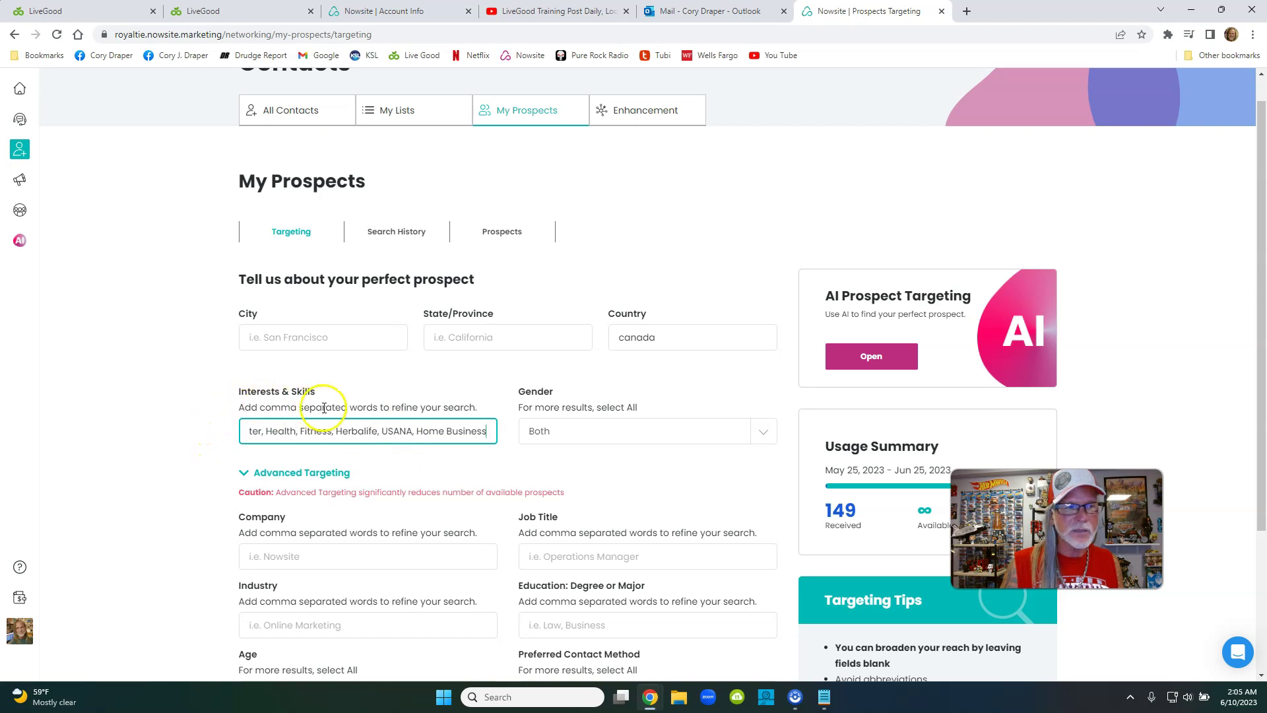
scroll(456, 444, down, 2)
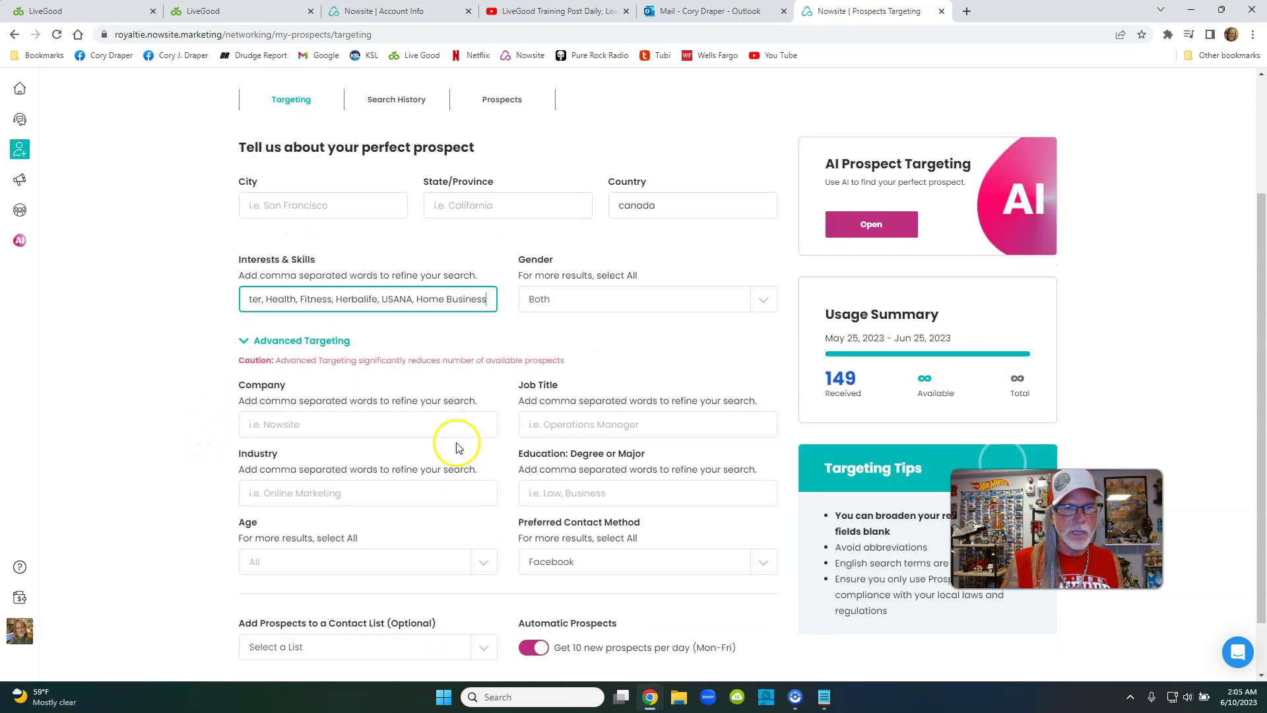
scroll(454, 448, up, 2)
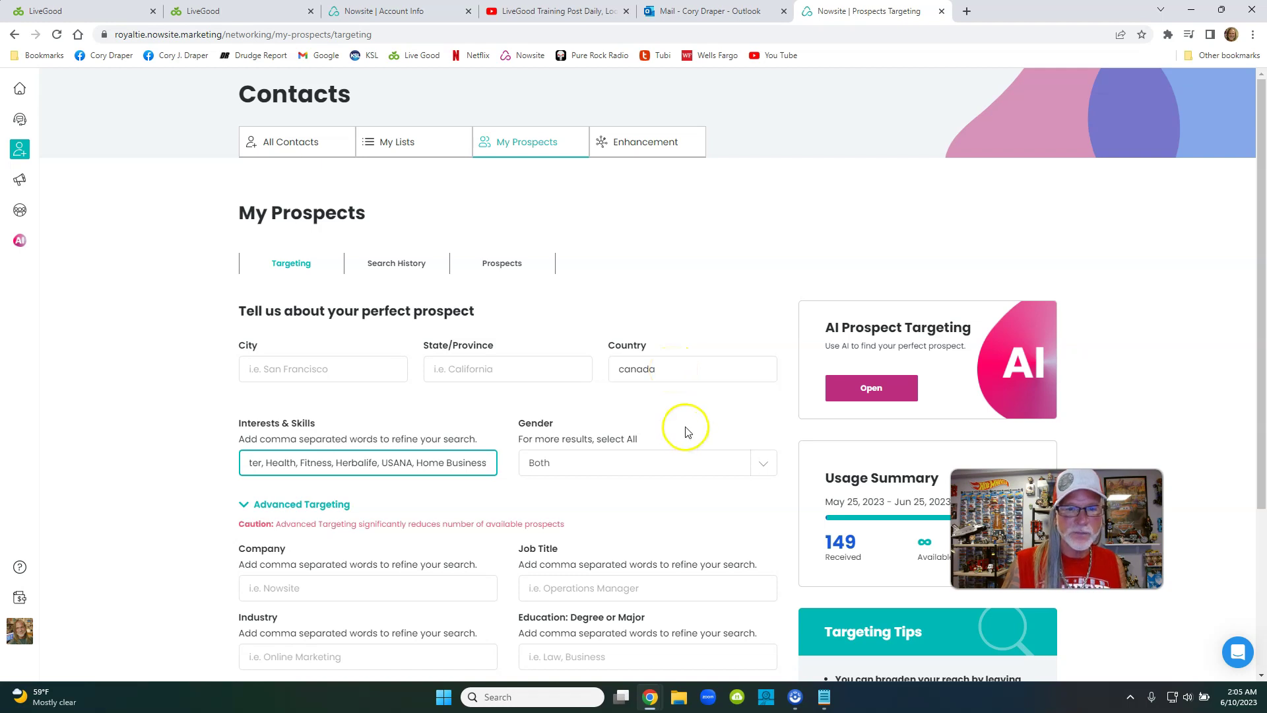
Request a new prospect using the current targeting criteria with Canada as the country and Facebook as contact method
click(656, 370)
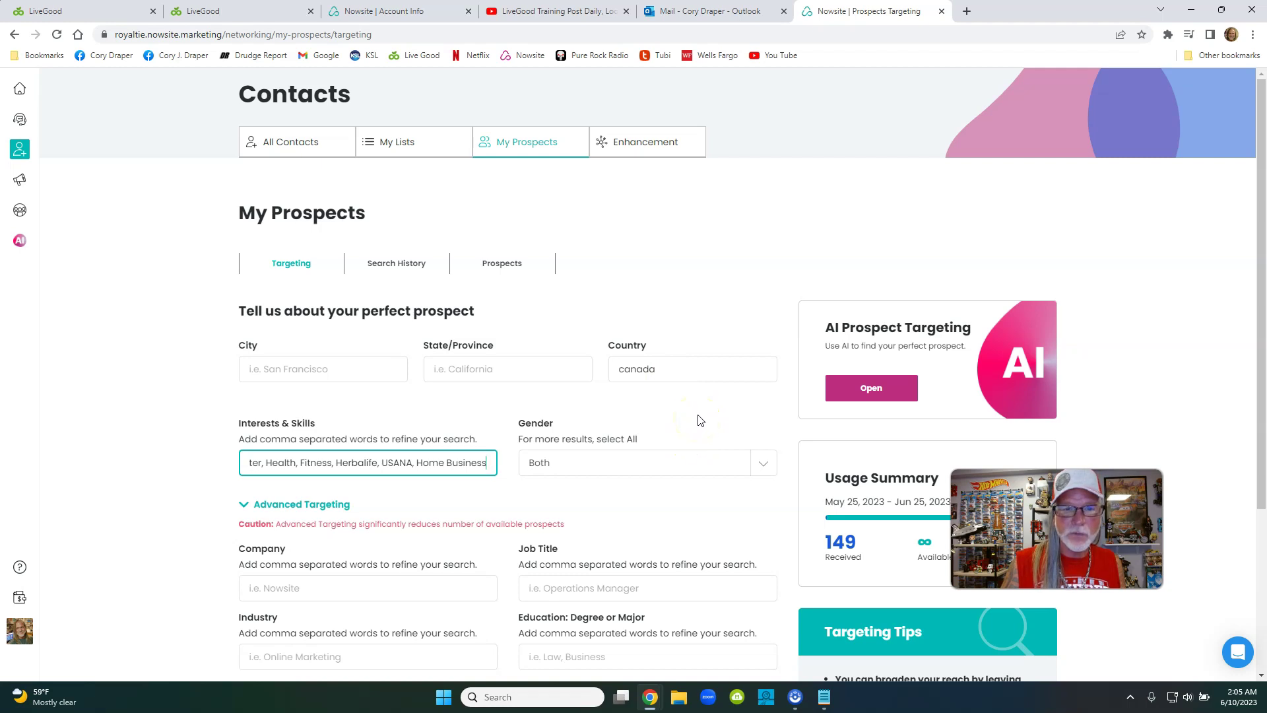
scroll(693, 409, down, 4)
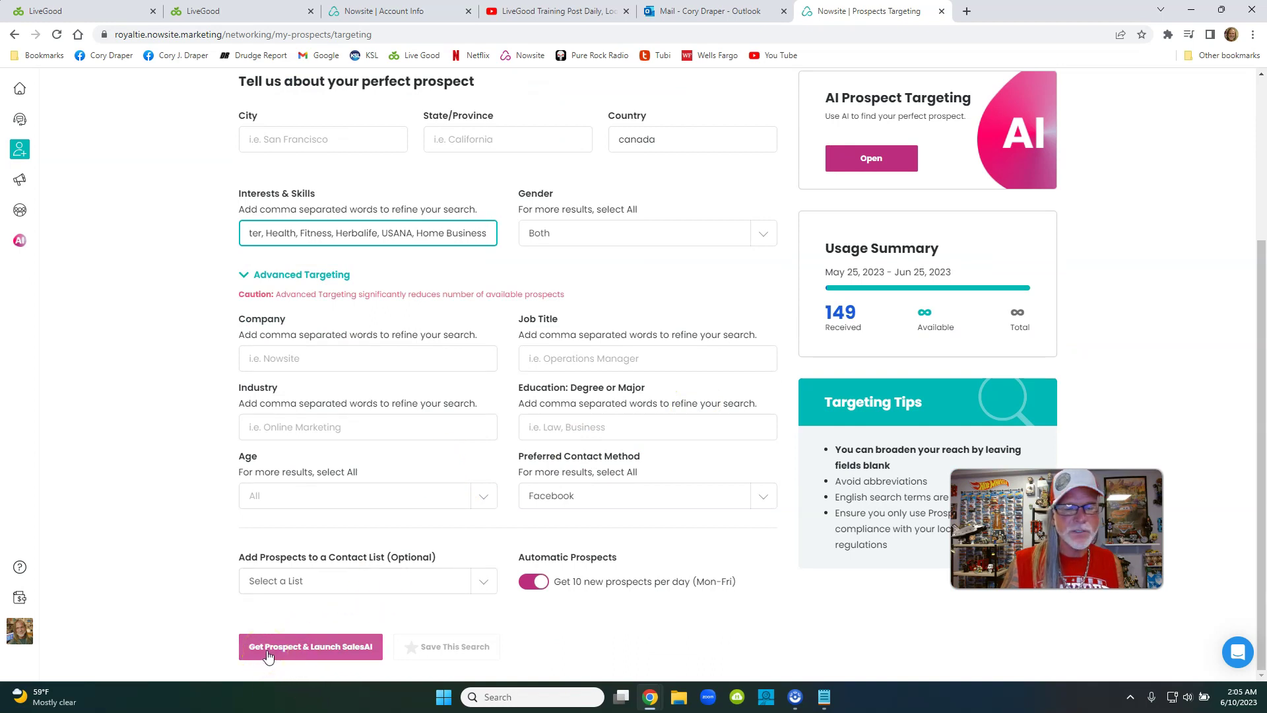
click(310, 647)
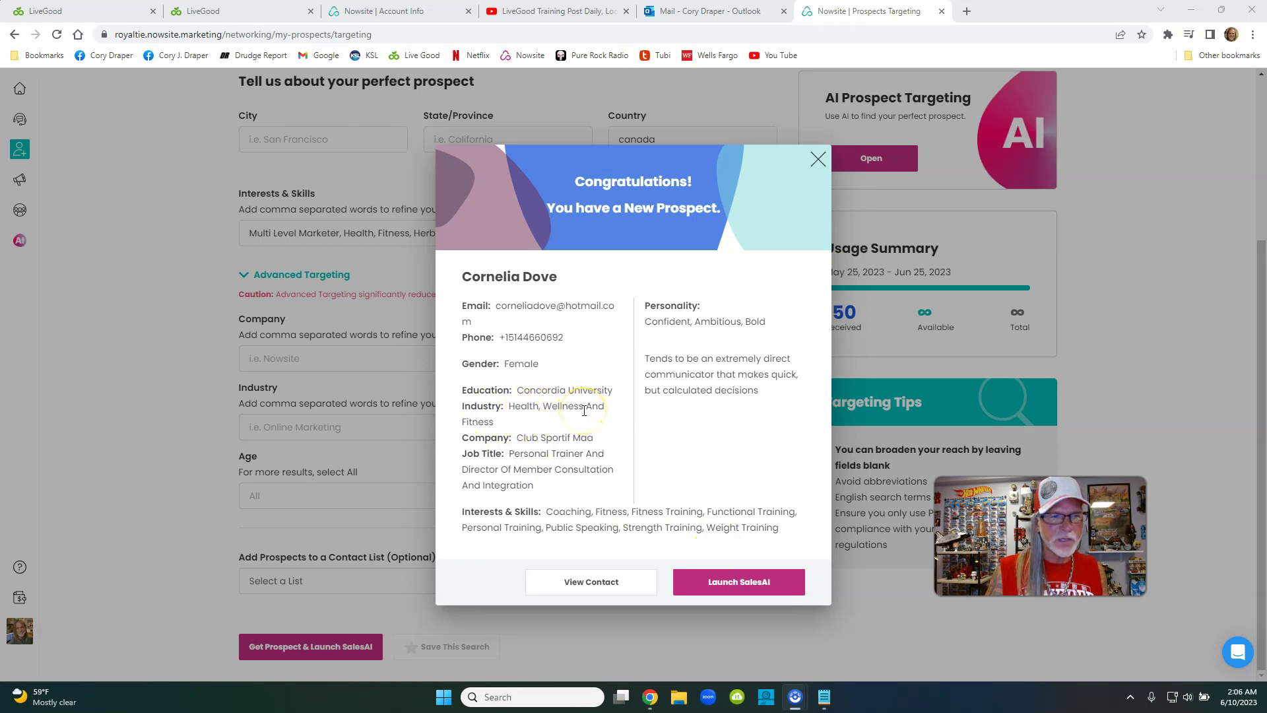
Open the new prospect's contact record and review the profile, interests, work and education details
click(579, 587)
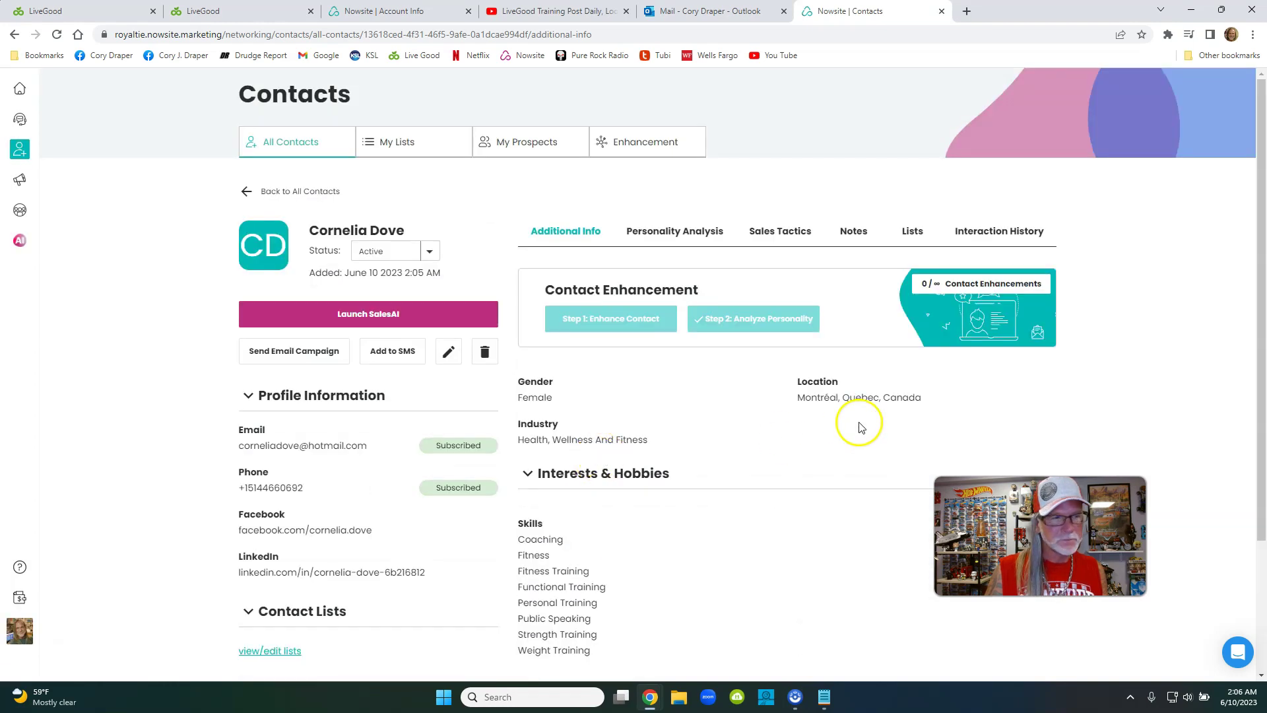
scroll(860, 428, down, 1)
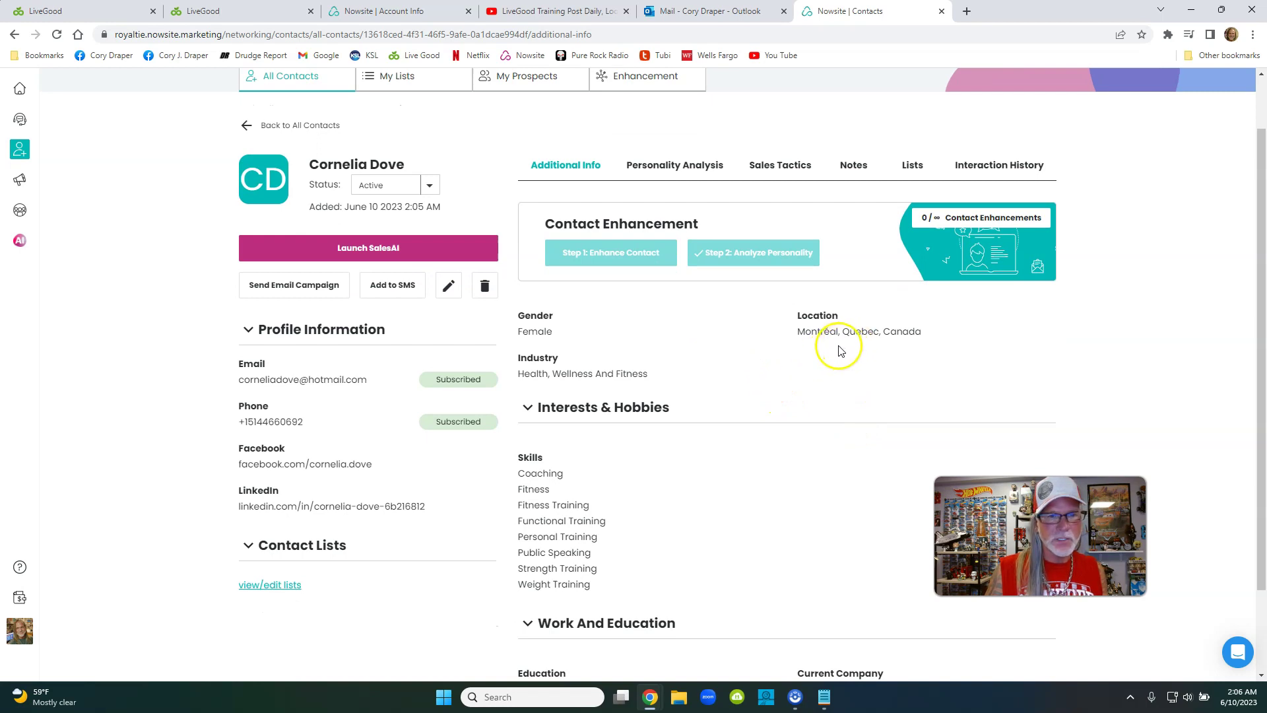
scroll(858, 346, down, 2)
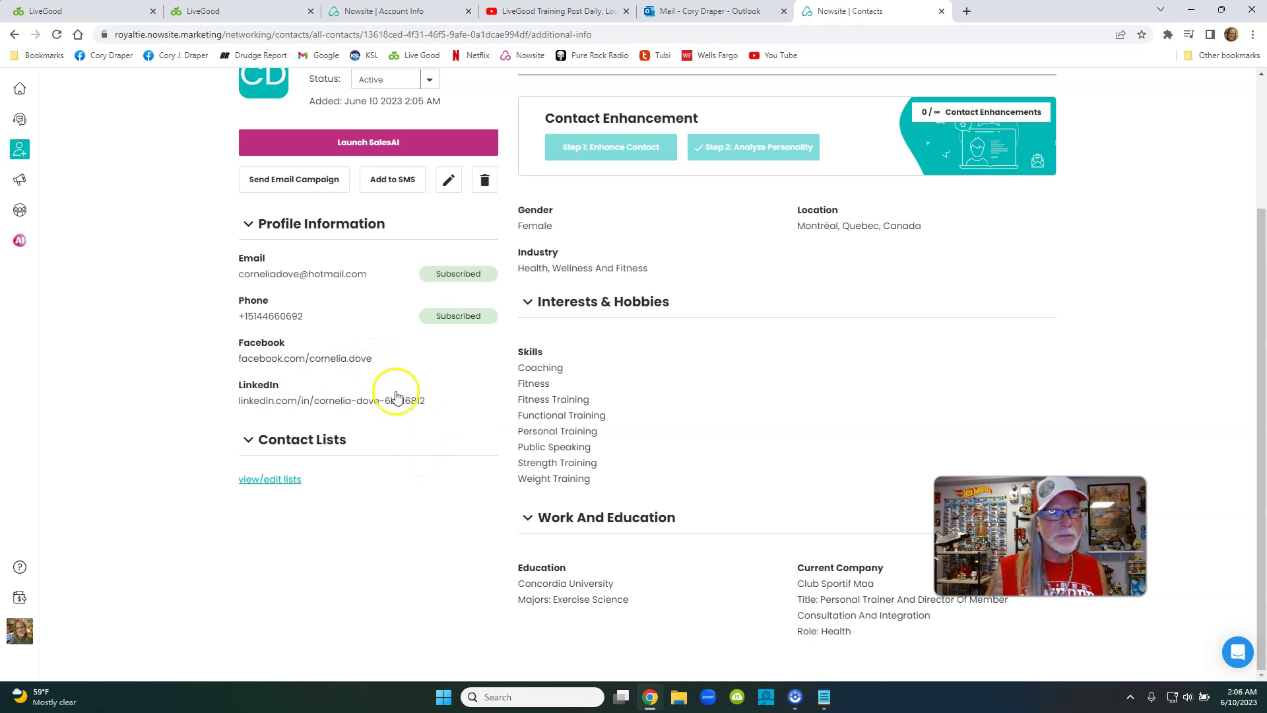
Copy the Facebook profile address from the contact's profile information
scroll(492, 427, up, 1)
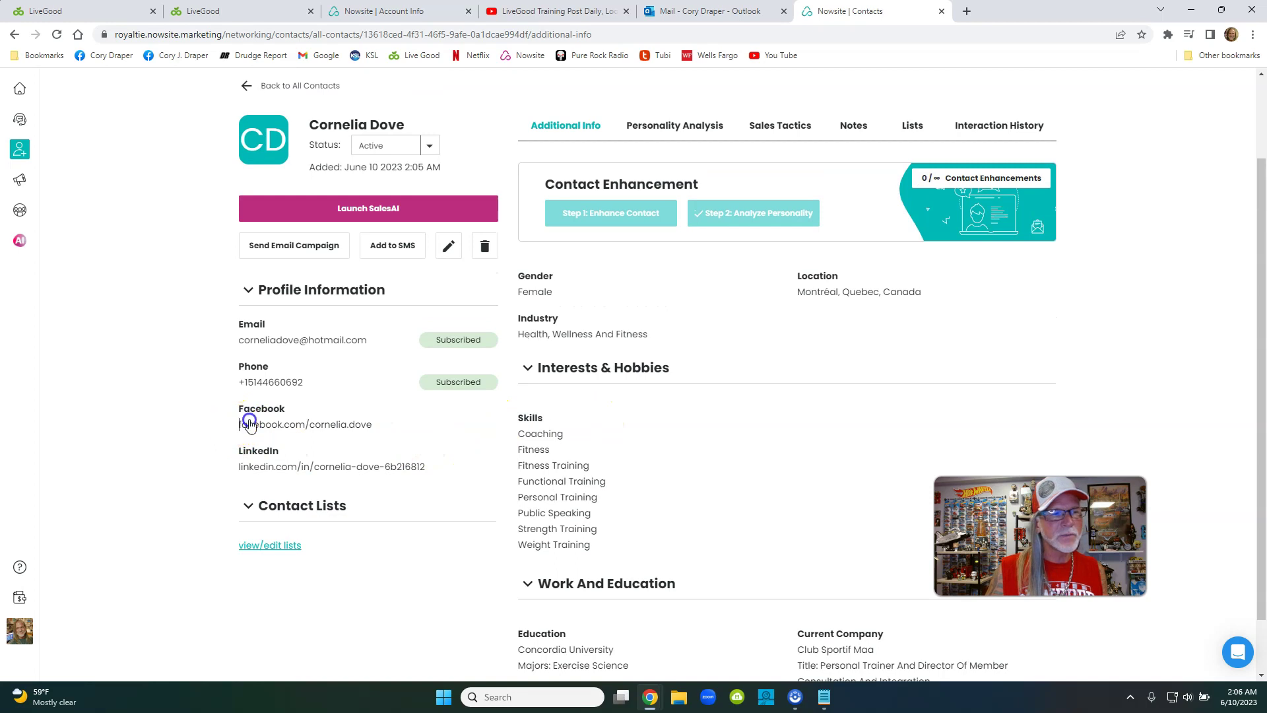
double_click(298, 435)
drag(252, 437, 239, 432)
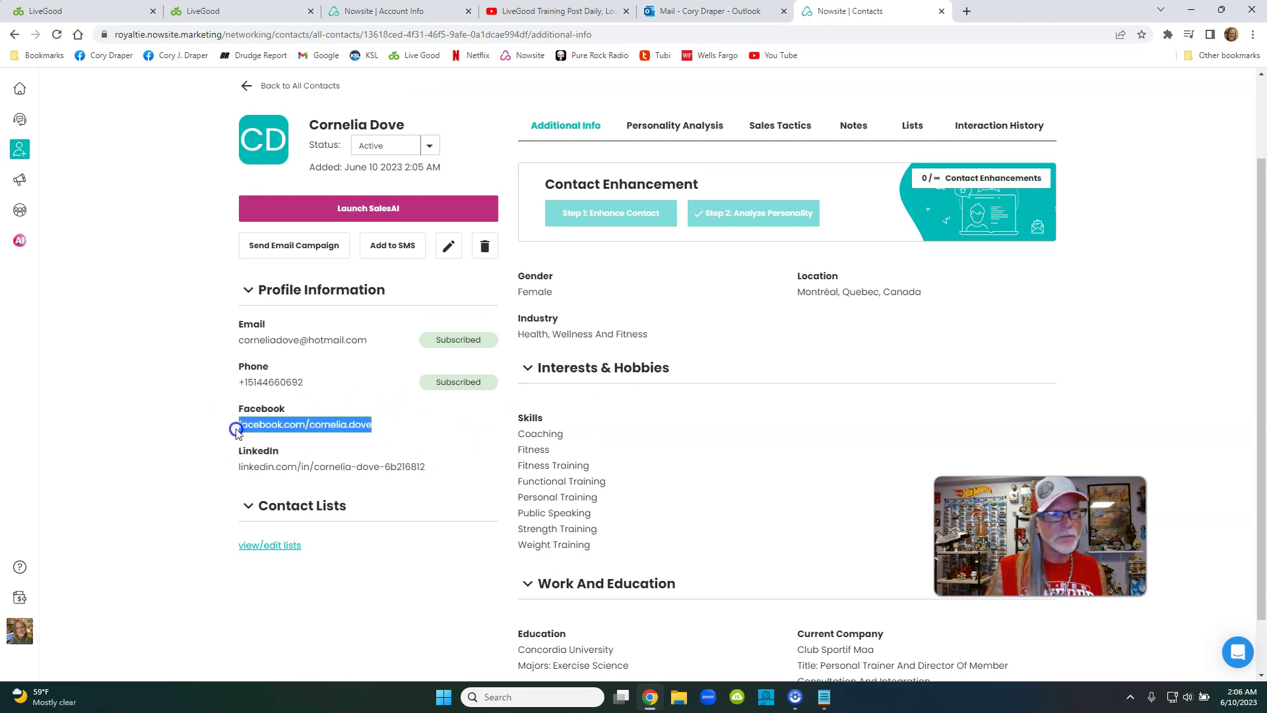
right_click(254, 428)
click(276, 437)
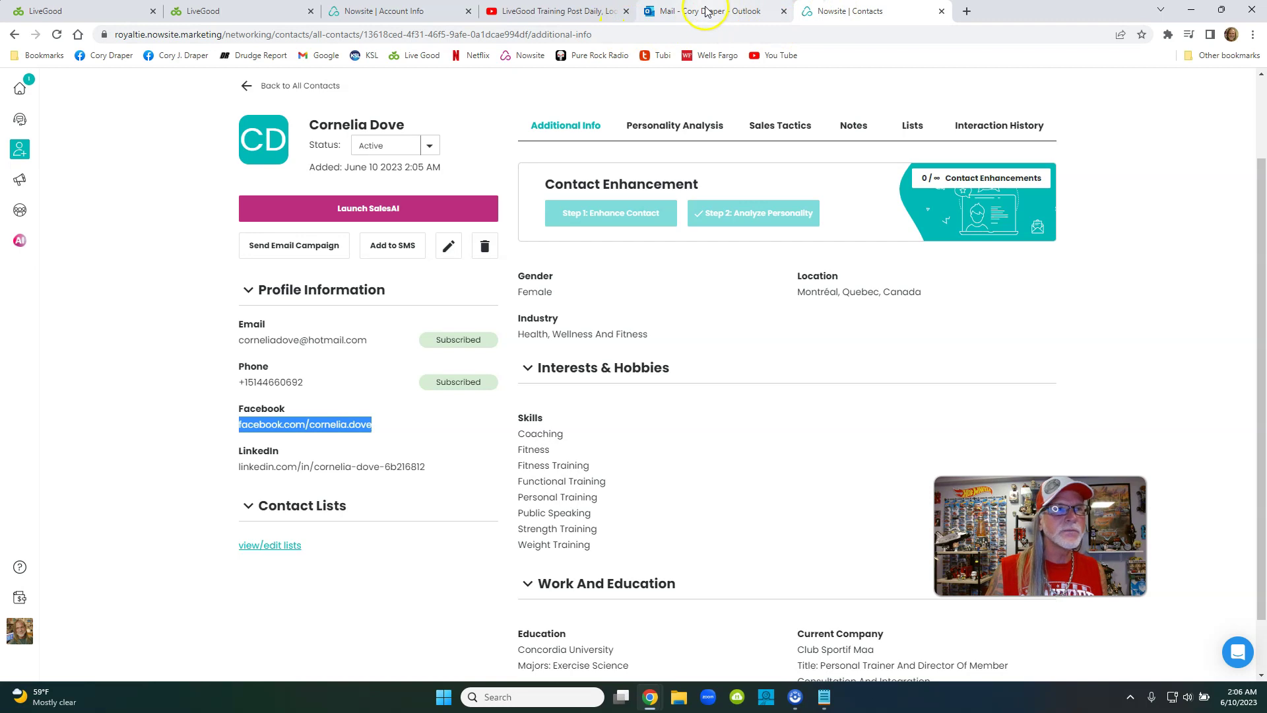
Load the copied Facebook profile address in the browser tab that holds the YouTube video
click(571, 13)
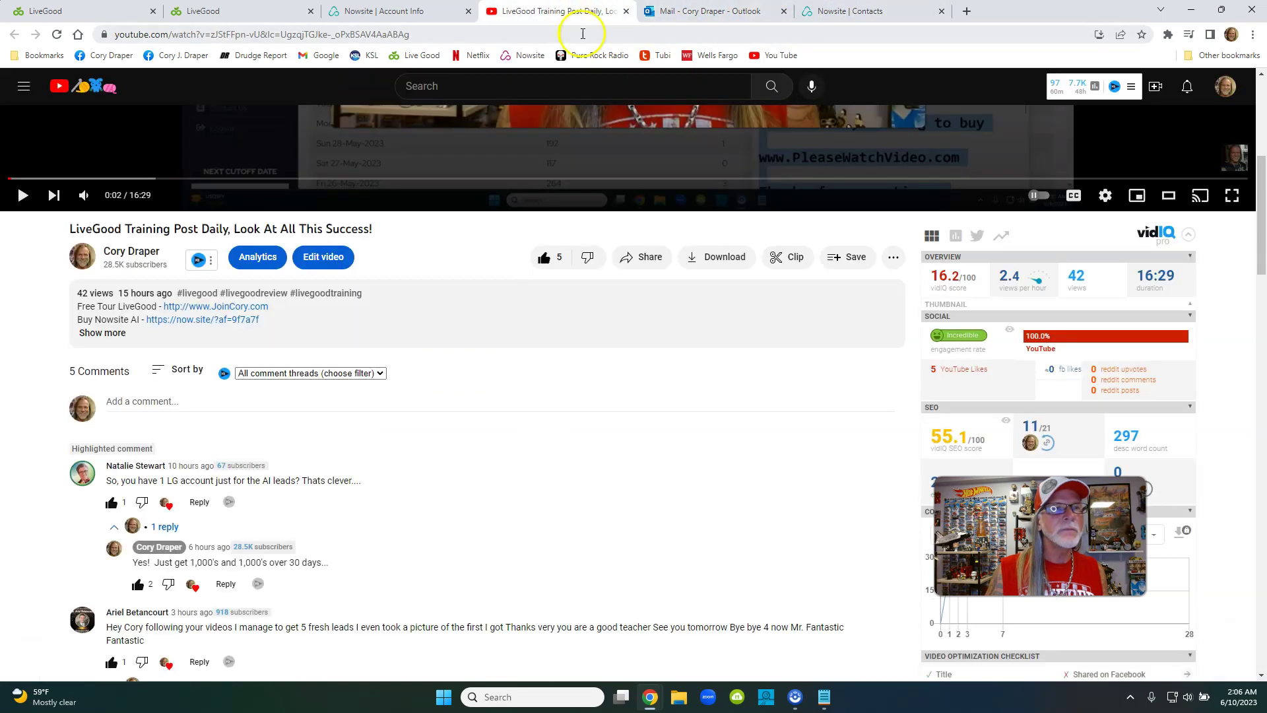
click(583, 34)
right_click(582, 33)
click(630, 157)
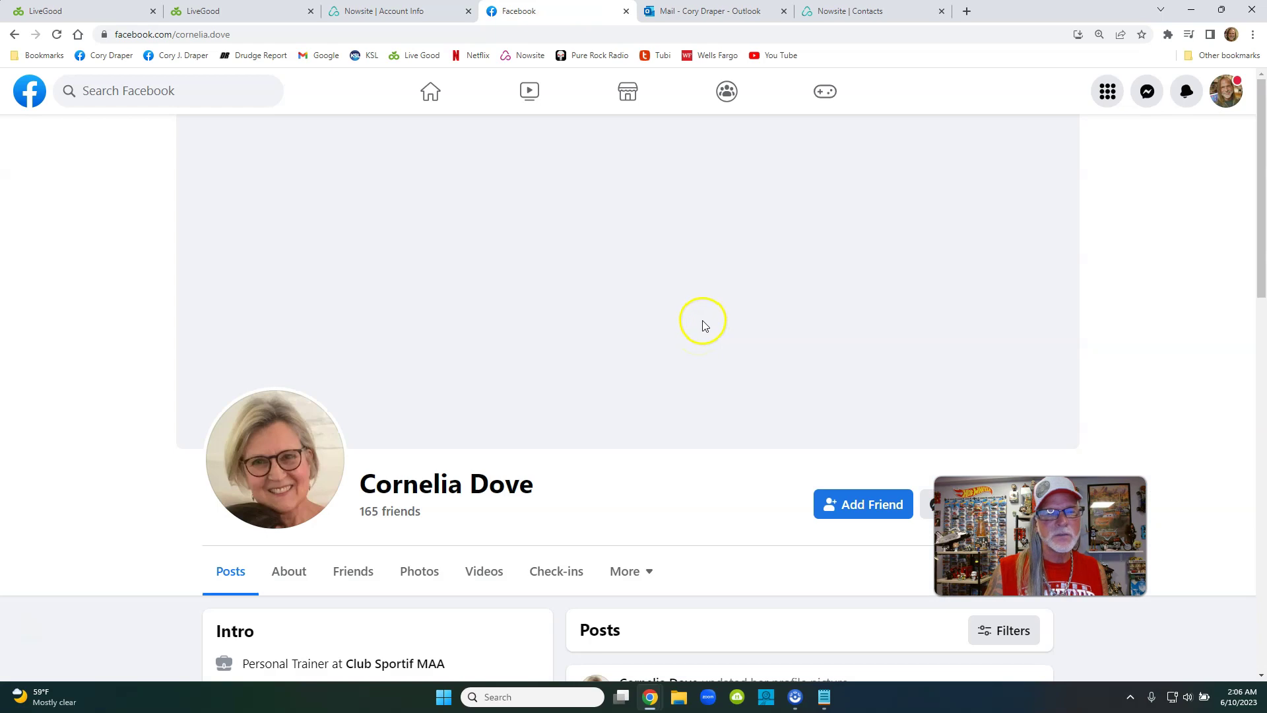
Look through the prospect's Facebook profile, including intro, photos and posts, and return to the Nowsite contact record
scroll(634, 421, down, 3)
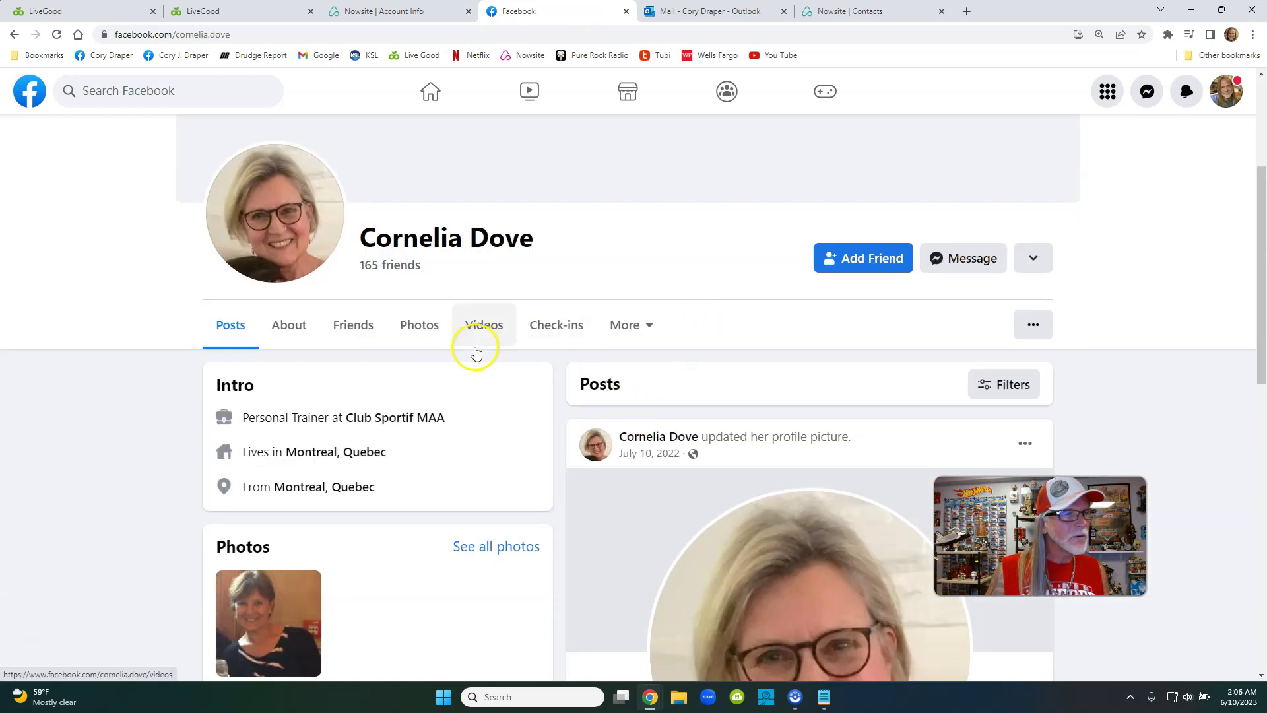
scroll(462, 333, down, 2)
scroll(453, 318, down, 2)
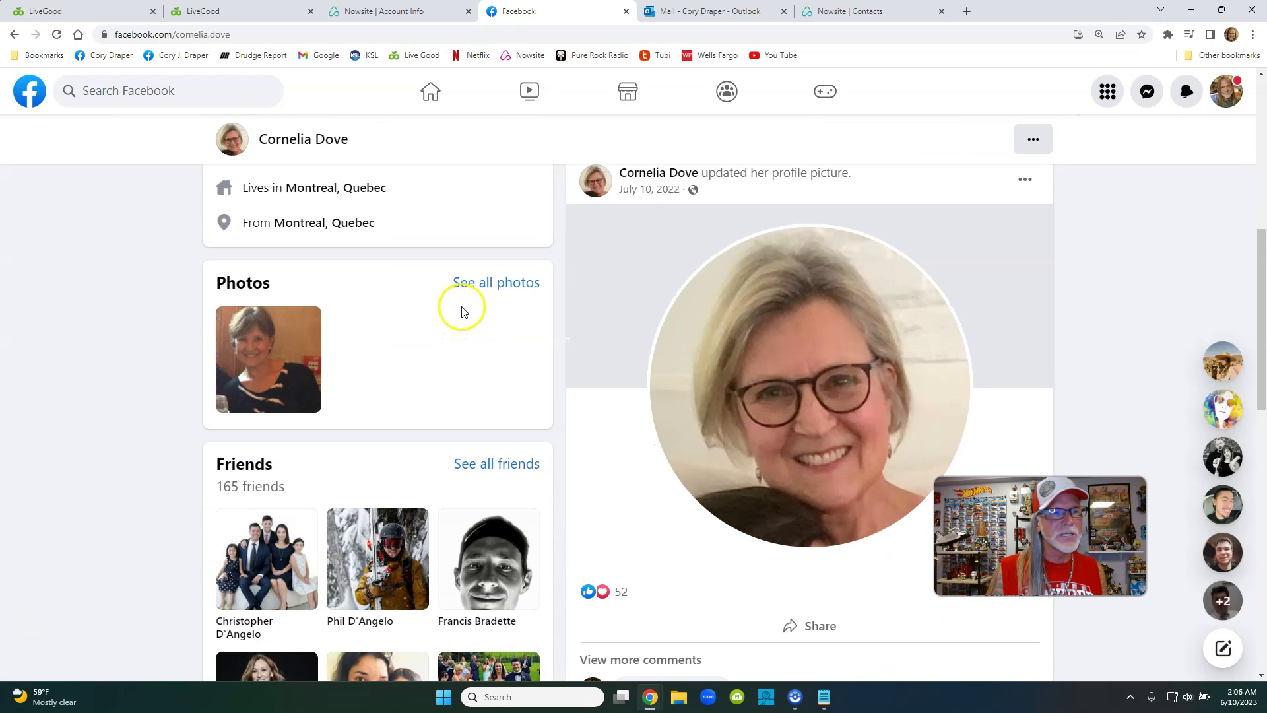
scroll(455, 350, up, 2)
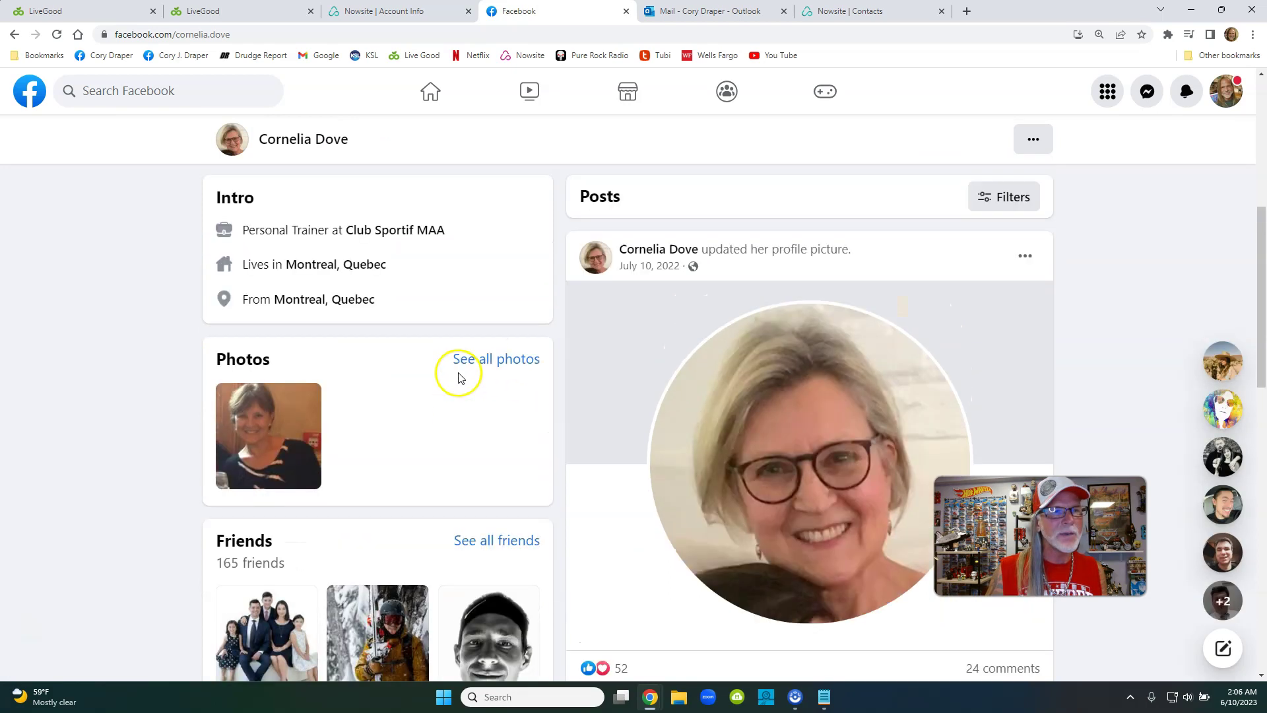
scroll(456, 370, up, 3)
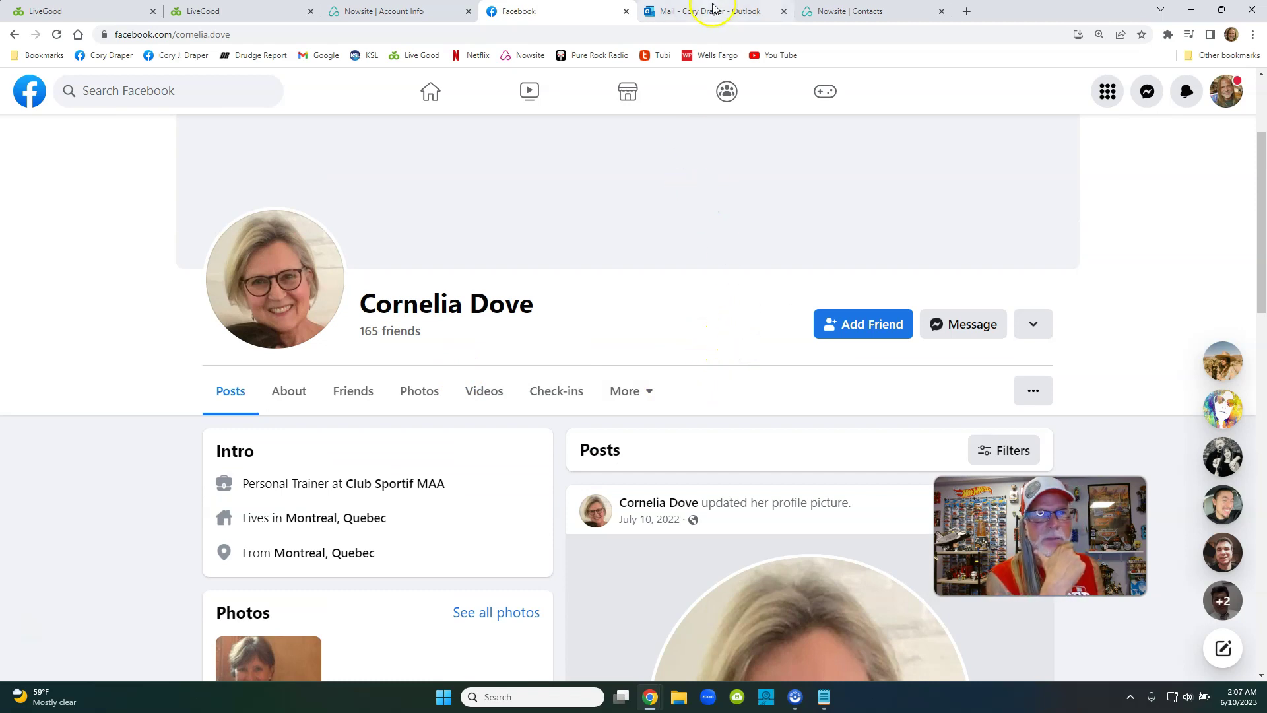
click(830, 11)
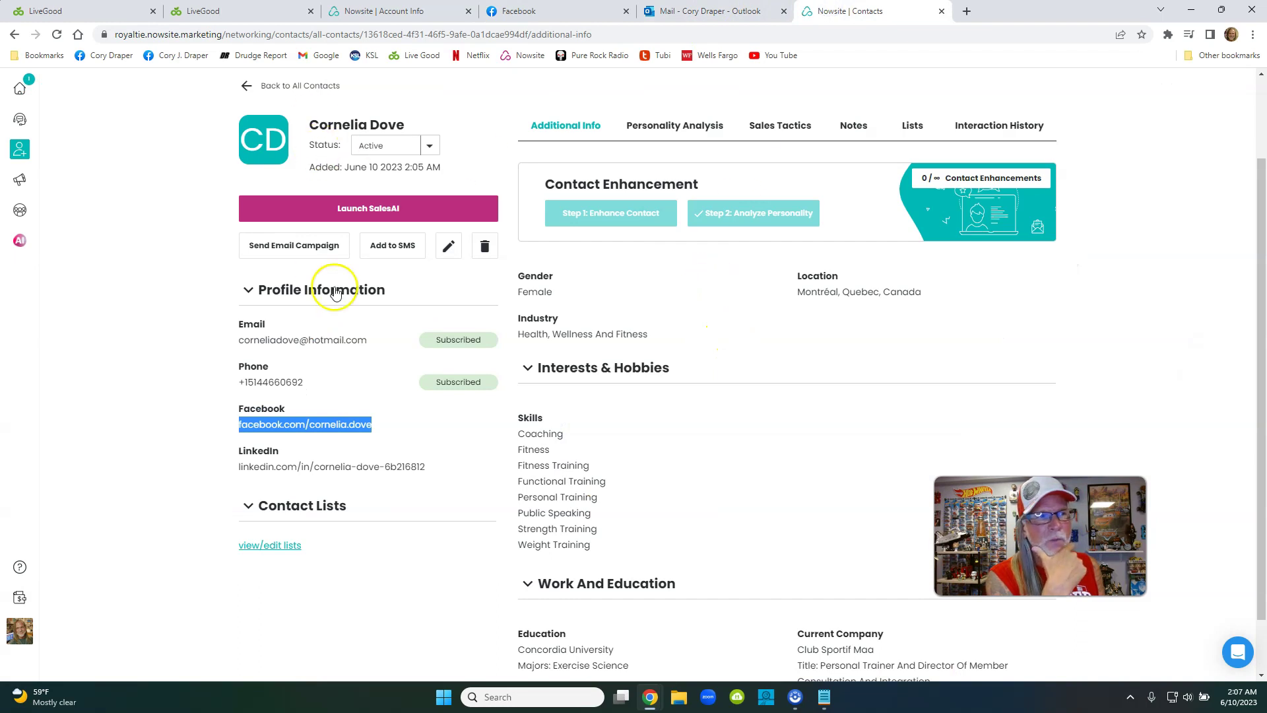